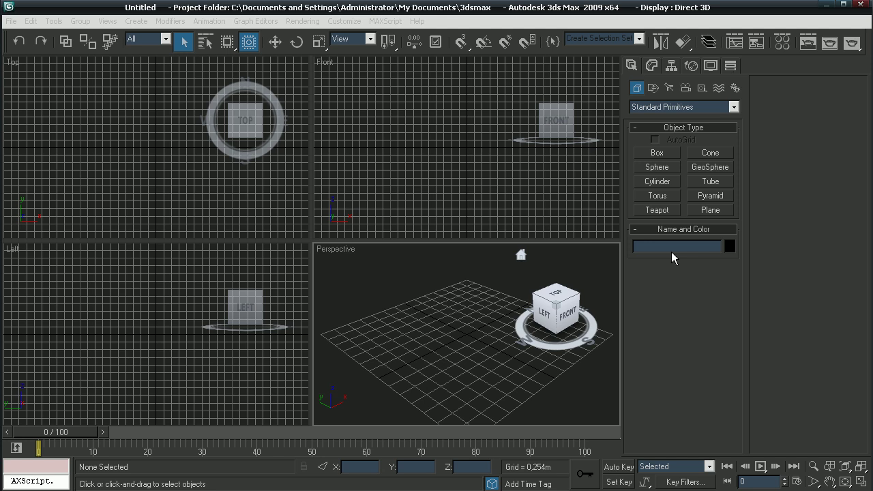
- Create a square plane about 3.562 m across with 1 length and 1 width segment
click(712, 211)
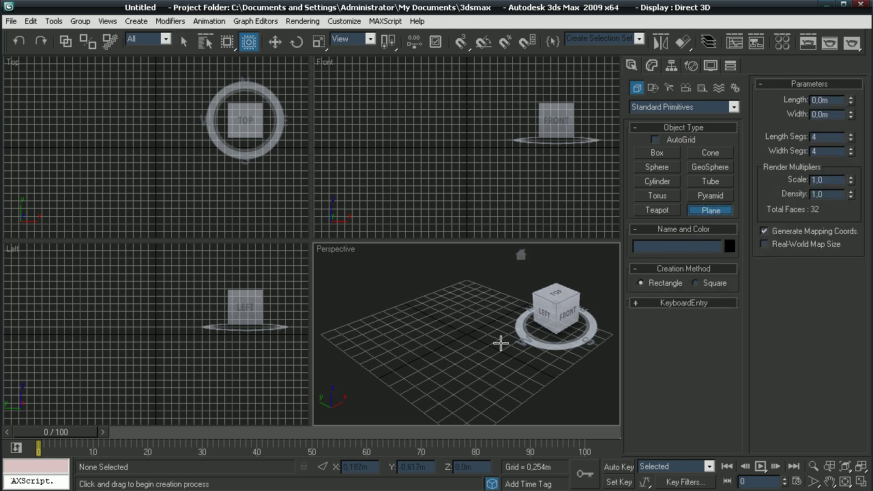
drag(468, 335, 478, 290)
right_click(478, 289)
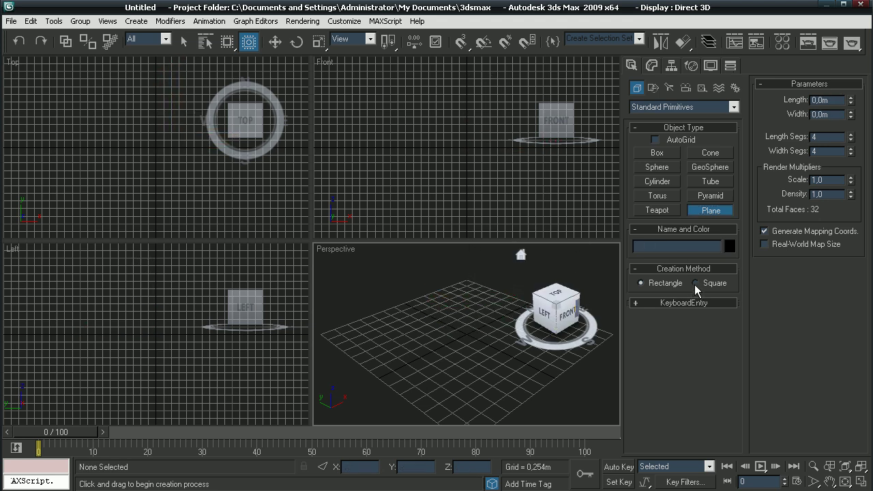
click(724, 284)
drag(468, 333, 475, 289)
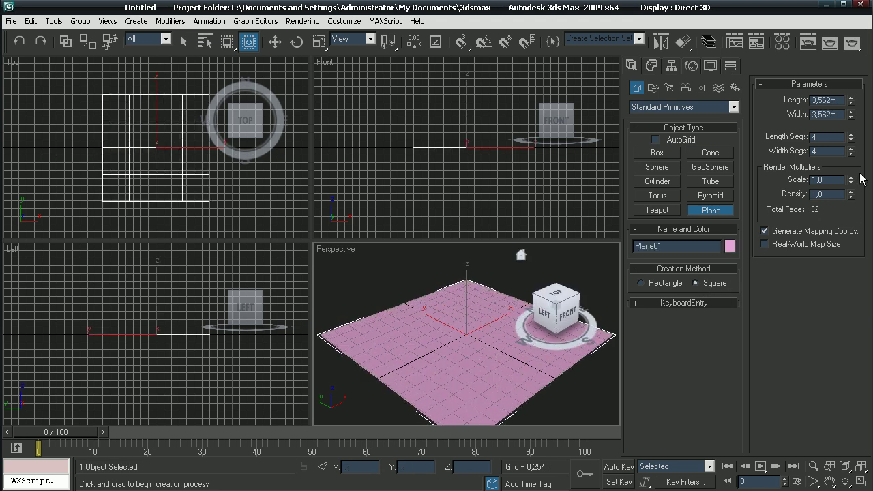
text(1)
key(Tab)
text(1)
key(Return)
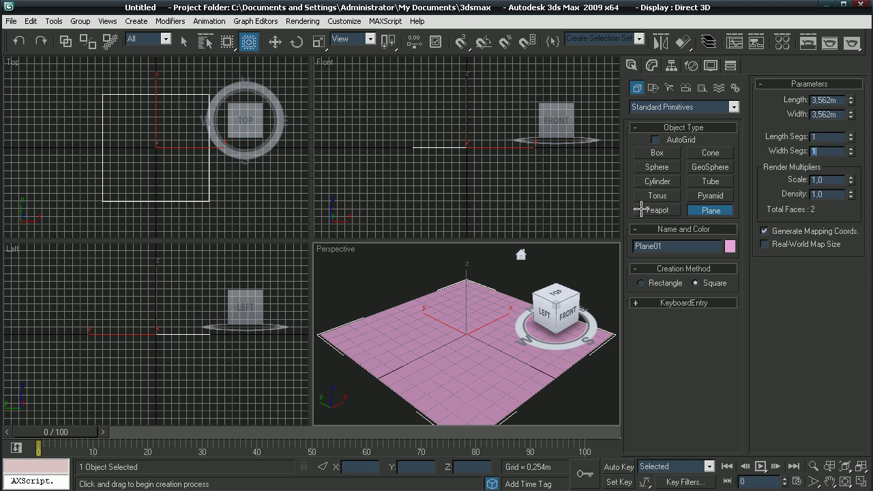
- Convert the plane to an Editable Poly and select its back border edge for moving
right_click(452, 316)
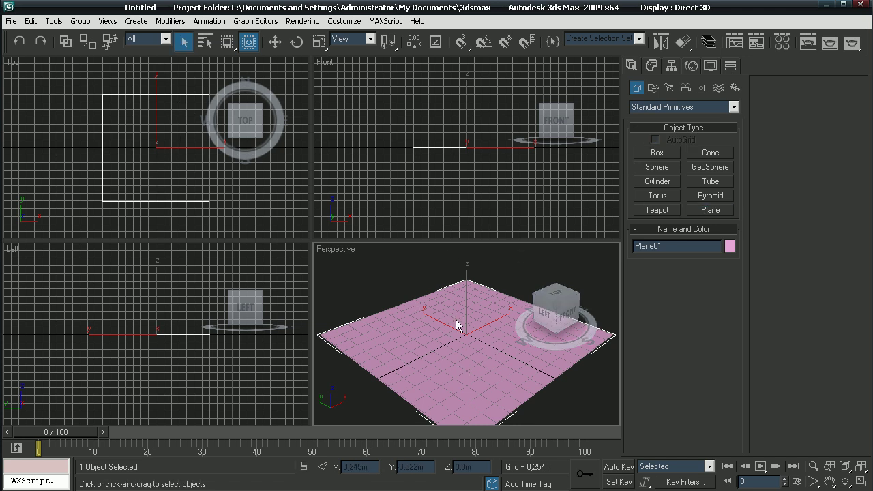
right_click(453, 316)
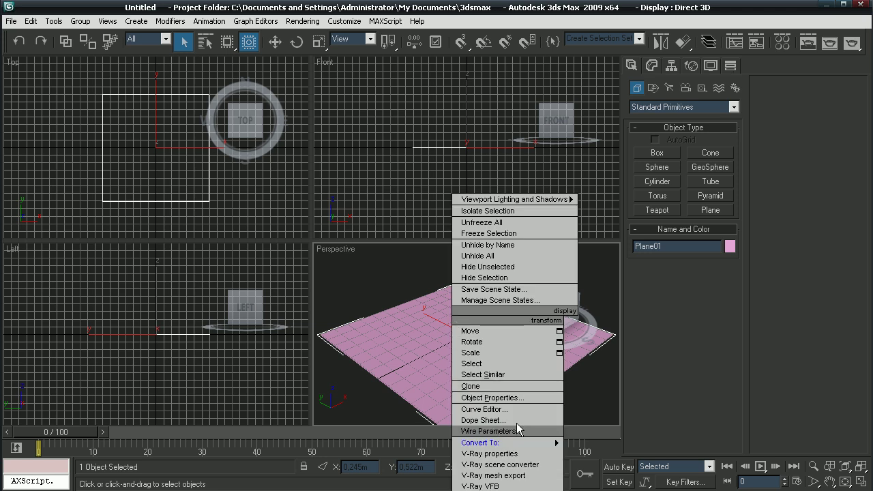
mouse_move(546, 443)
click(596, 453)
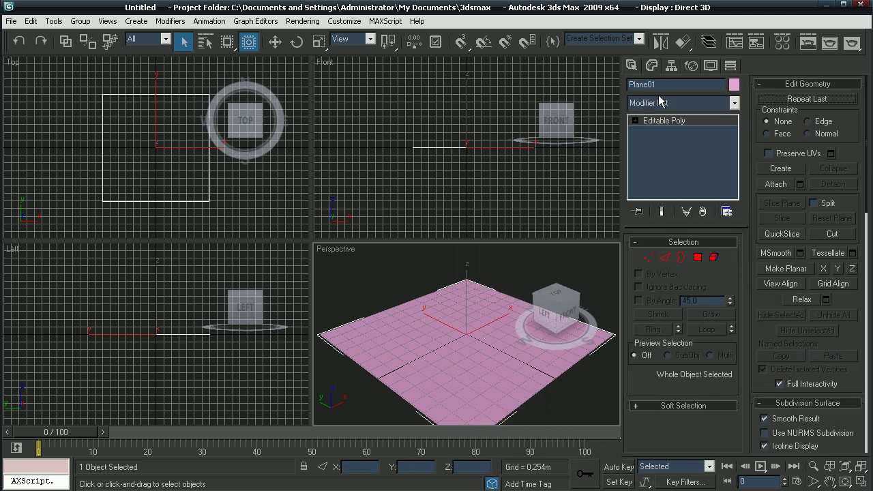
click(666, 263)
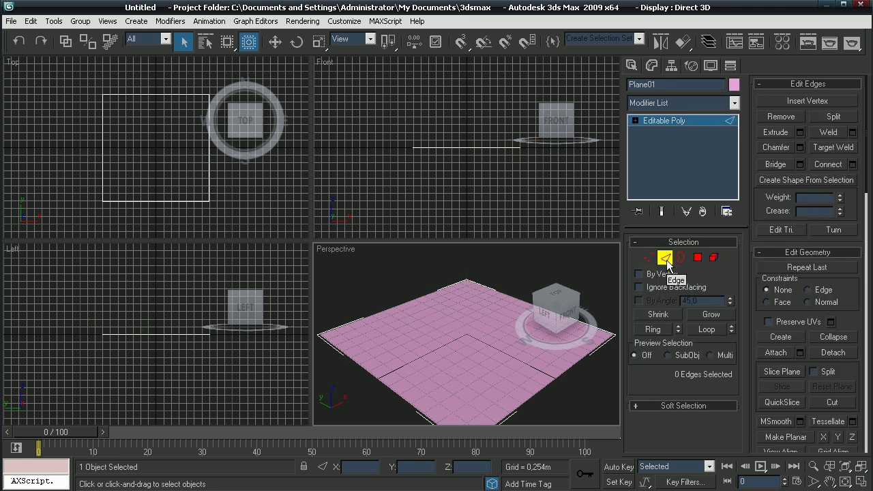
click(393, 306)
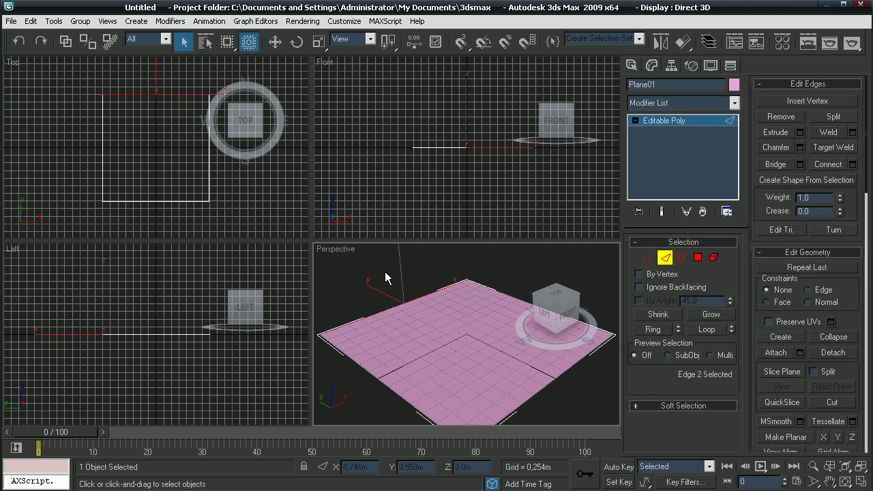
click(276, 45)
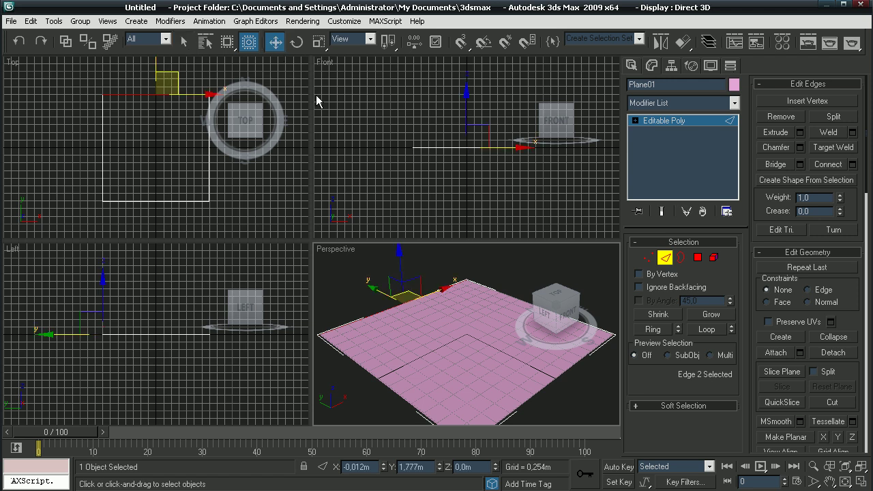
right_click(167, 318)
- In the maximized Left view, extrude the back edge into a short diagonal and a vertical wall
key(alt+w)
middle_drag(298, 236, 309, 240)
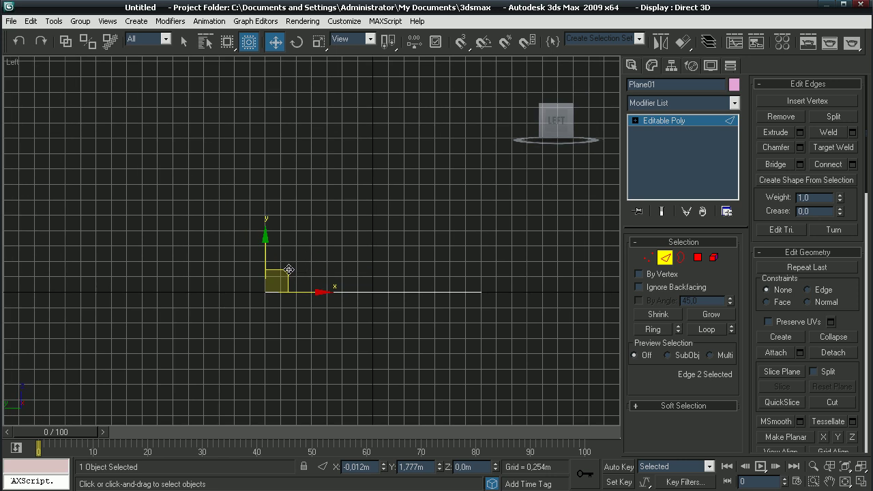
shift+drag(289, 270, 273, 255)
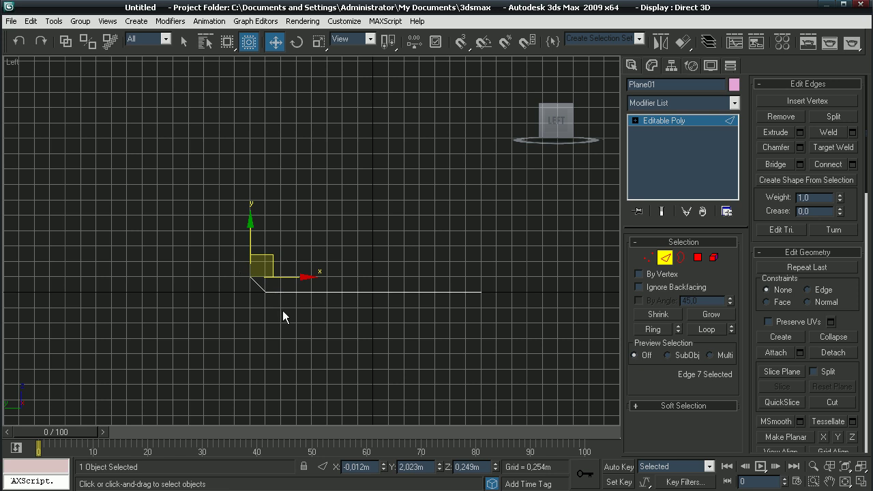
drag(249, 231, 250, 142)
right_click(251, 143)
shift+drag(249, 237, 270, 142)
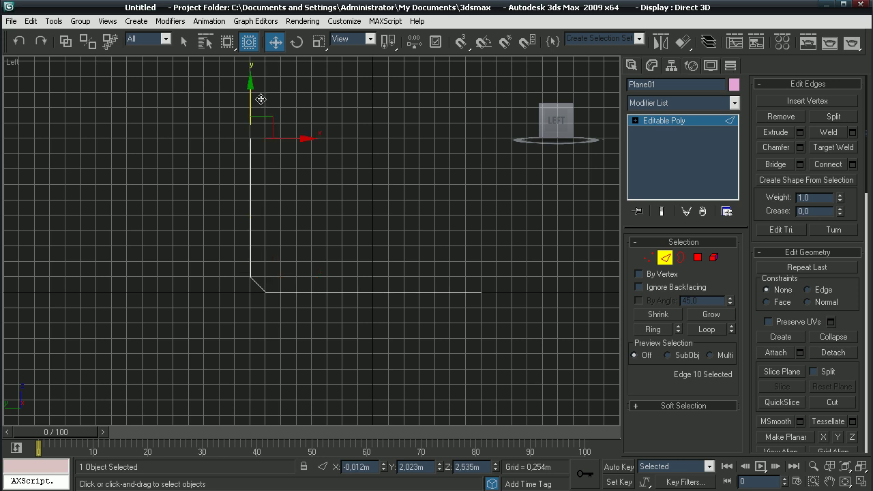
- Extrude a diagonal, a horizontal top edge, and a downward-sloping front lip
shift+drag(273, 116, 289, 100)
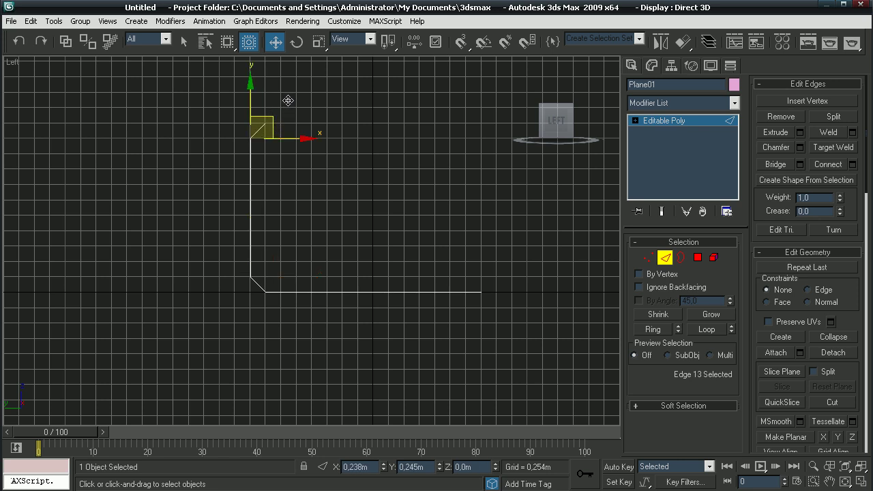
shift+drag(318, 124, 534, 163)
middle_drag(532, 182, 422, 139)
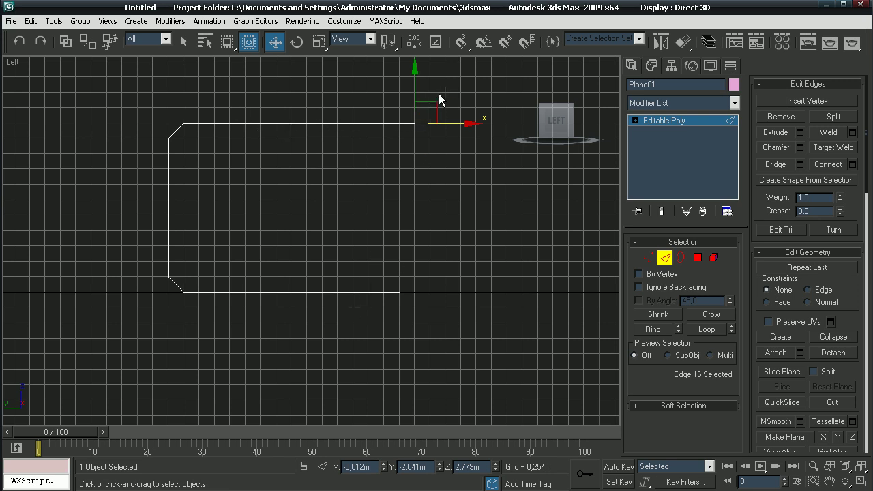
shift+drag(435, 99, 464, 129)
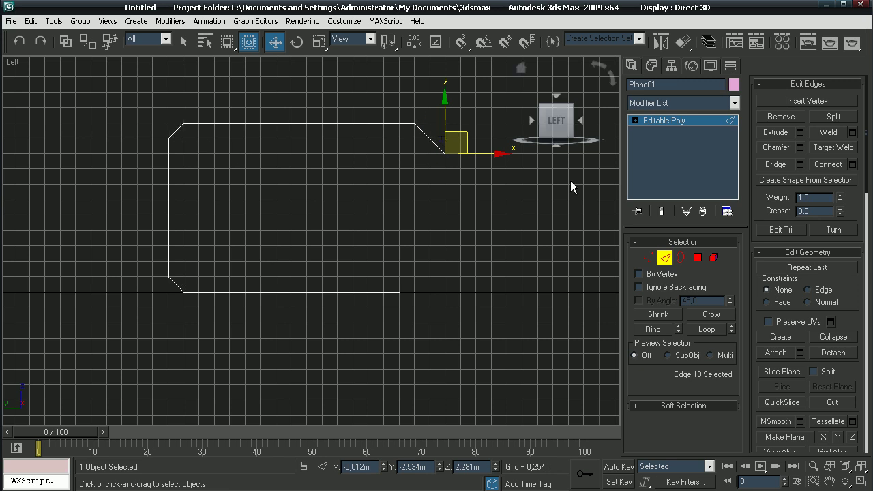
- Add a TurboSmooth modifier with 3 iterations to the backdrop
click(701, 101)
scroll(685, 402, down, 15)
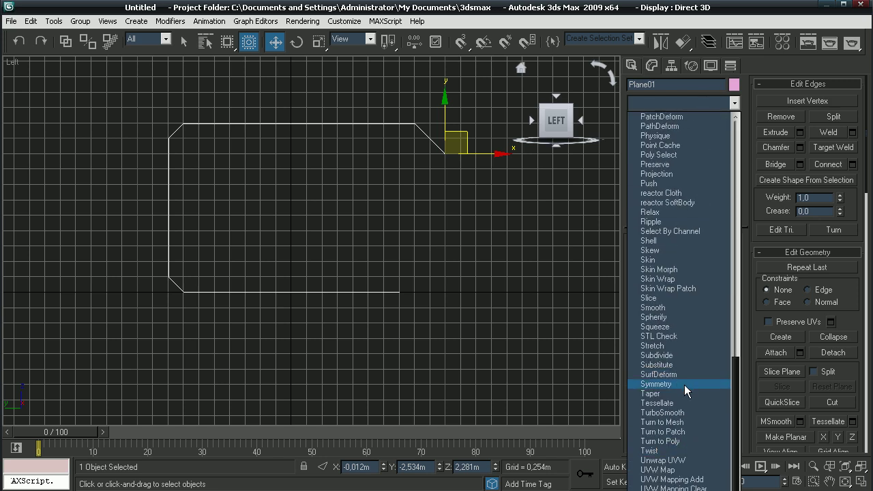
click(683, 413)
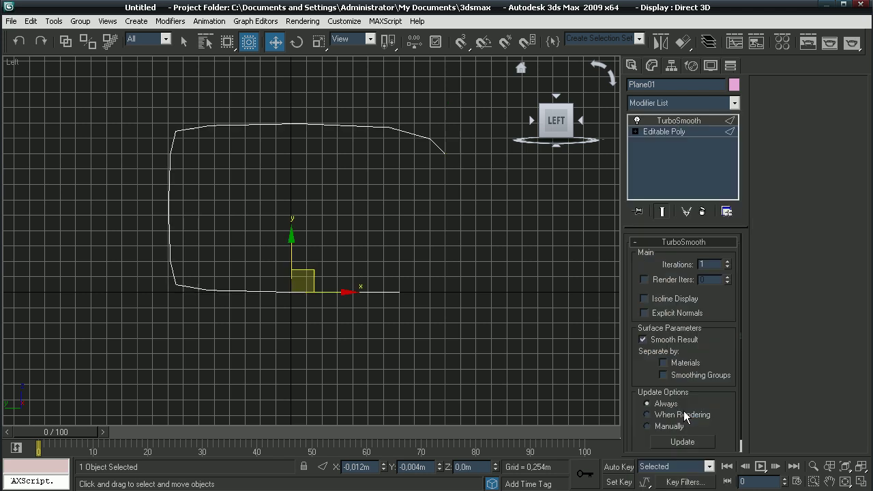
click(727, 262)
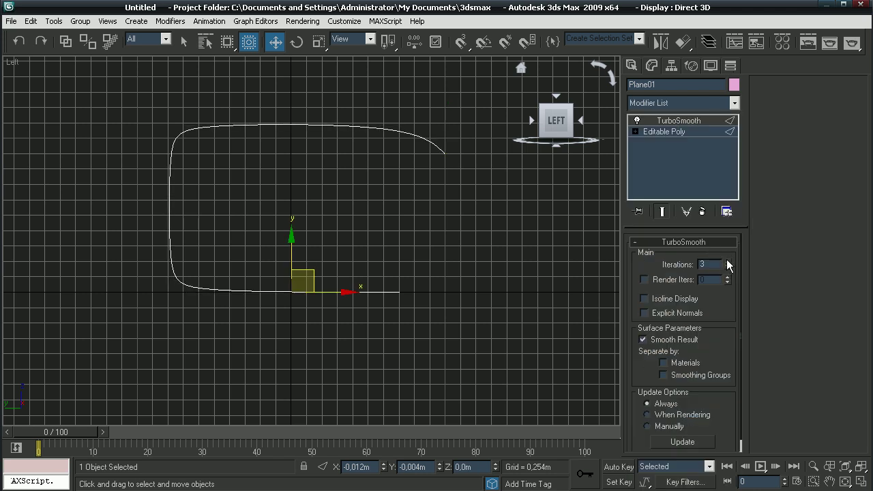
- In four-viewport layout, non-uniformly stretch the backdrop to 282.354% along X
key(alt+w)
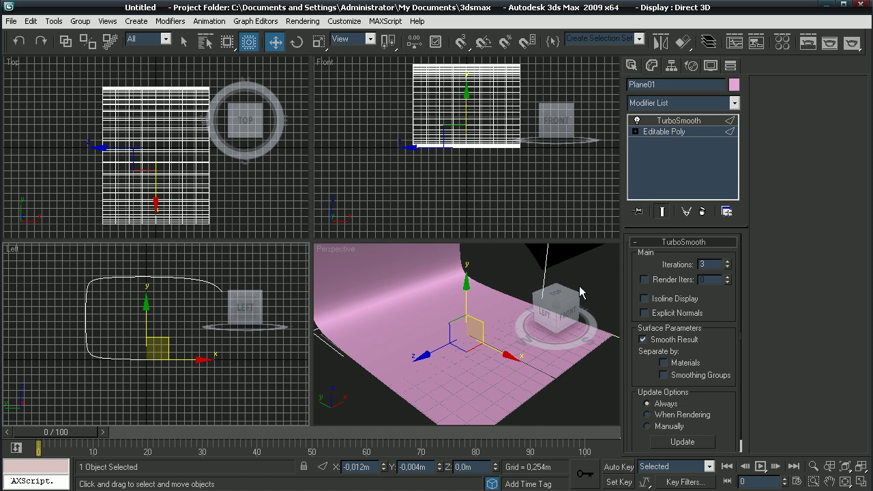
click(514, 258)
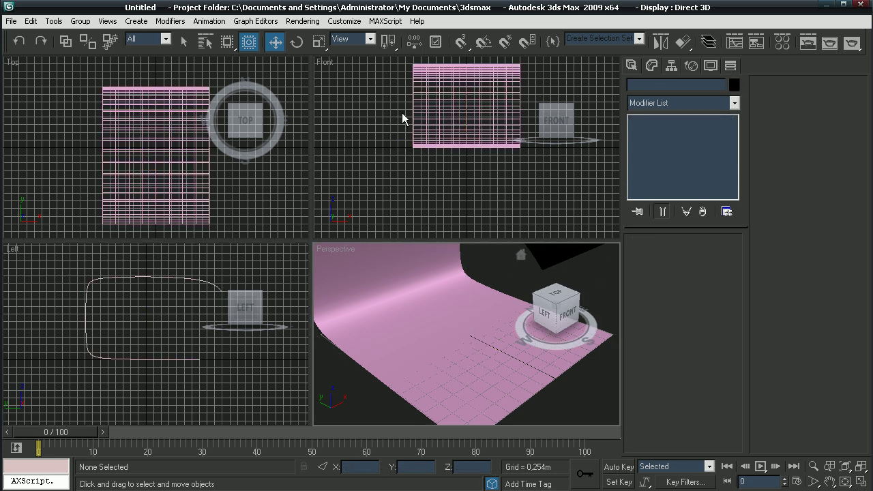
click(319, 42)
click(419, 358)
key(z)
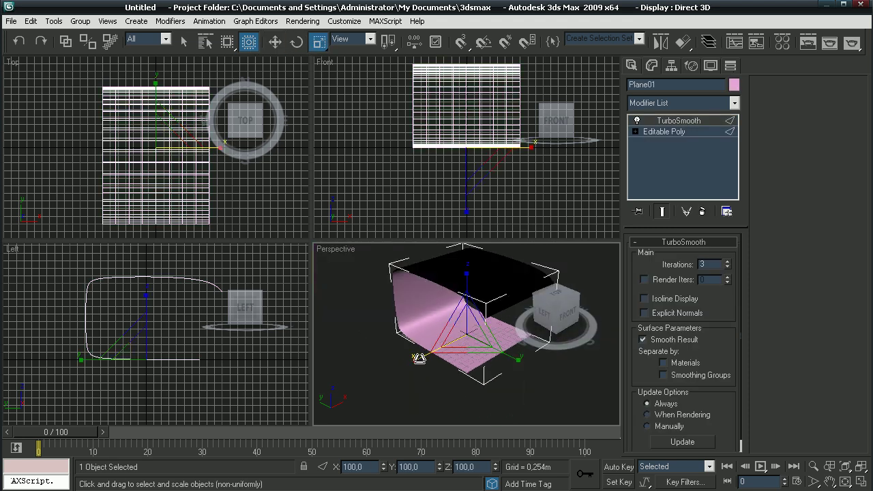
drag(419, 358, 383, 308)
click(634, 67)
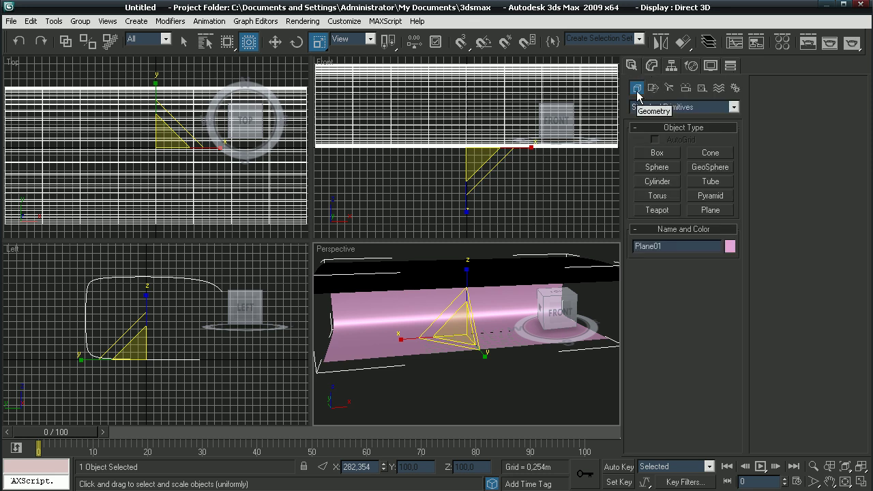
- Create a teapot on the backdrop floor
click(668, 209)
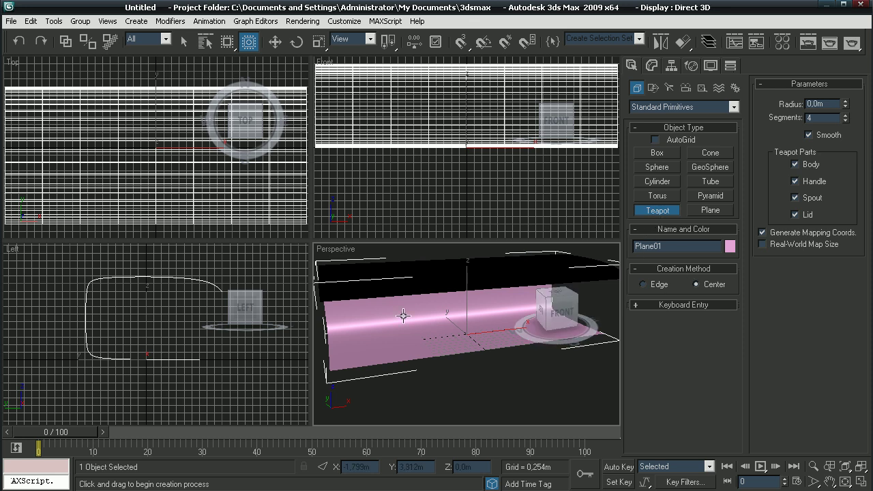
drag(458, 333, 463, 326)
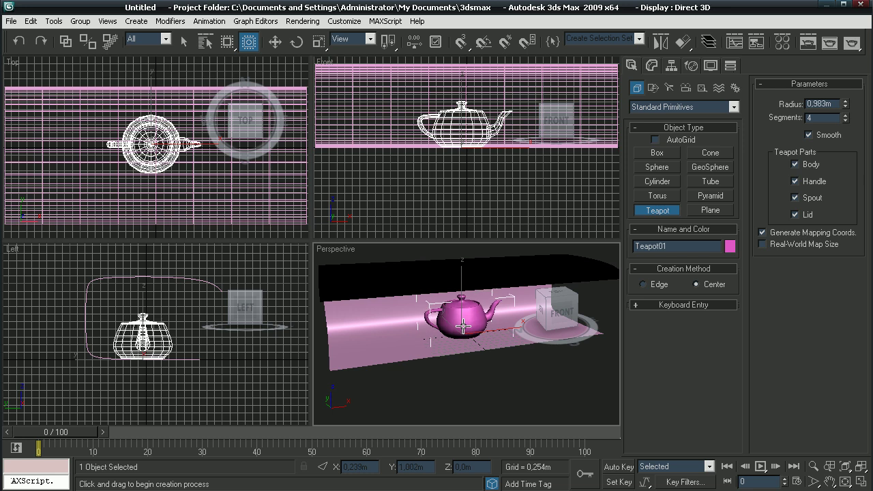
drag(463, 326, 463, 327)
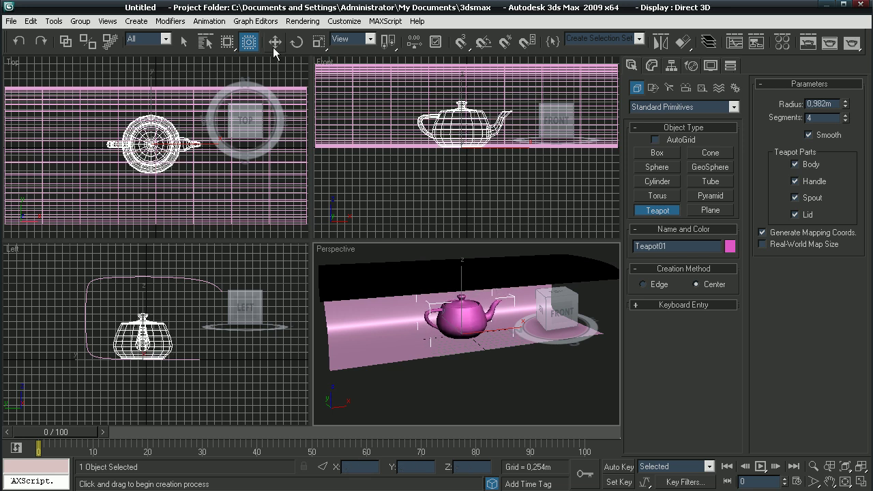
- Readjust the backdrop's scale around the teapot and reframe the perspective view
click(319, 42)
click(394, 307)
drag(414, 345, 416, 345)
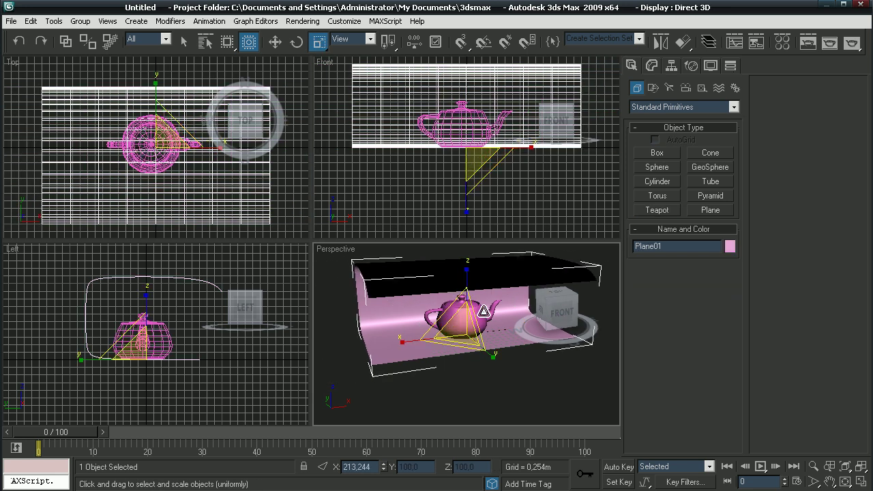
drag(481, 312, 464, 297)
scroll(463, 297, up, 5)
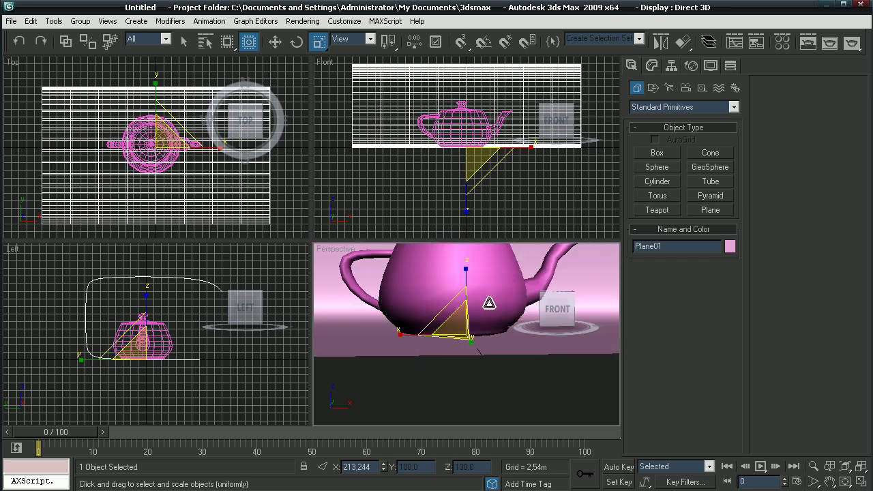
scroll(486, 300, down, 3)
middle_drag(482, 257, 482, 304)
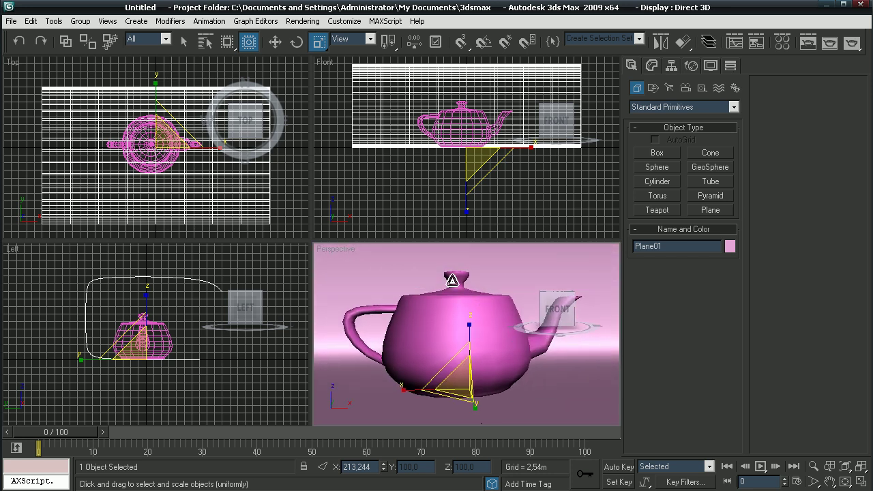
middle_drag(421, 298, 431, 298)
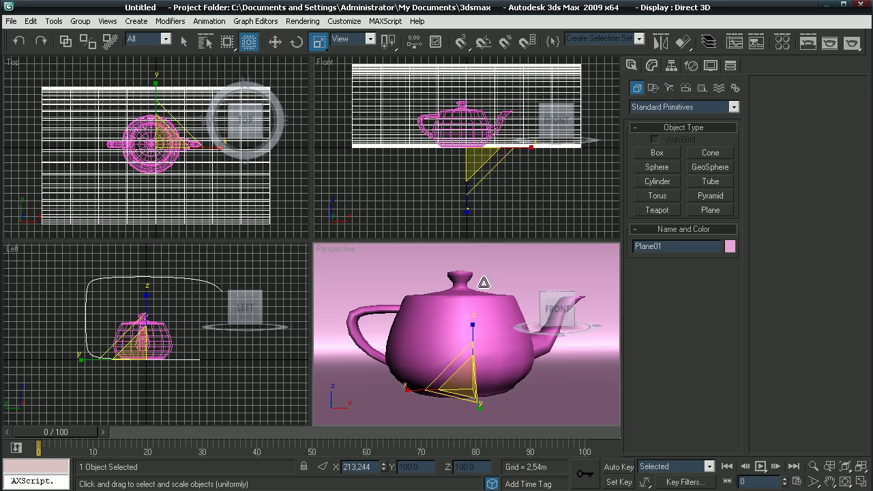
- Select Teapot01 and scale it down uniformly to 76.359%
click(183, 346)
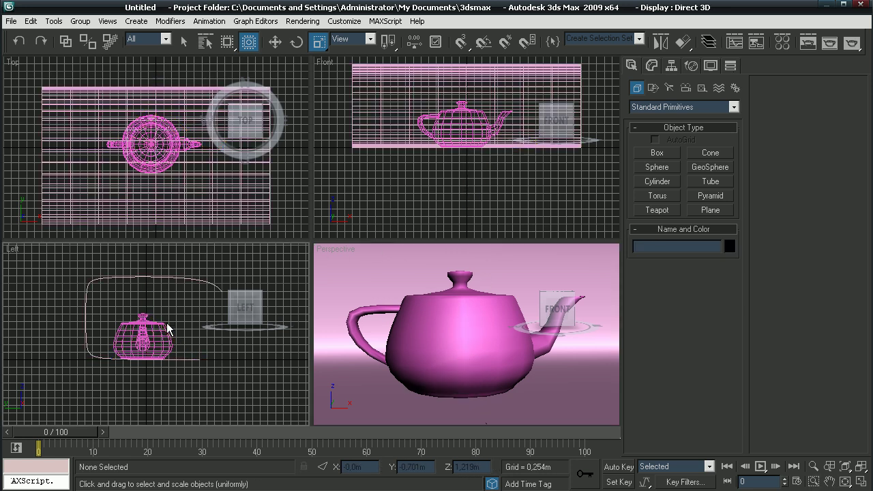
click(165, 327)
drag(455, 386, 442, 407)
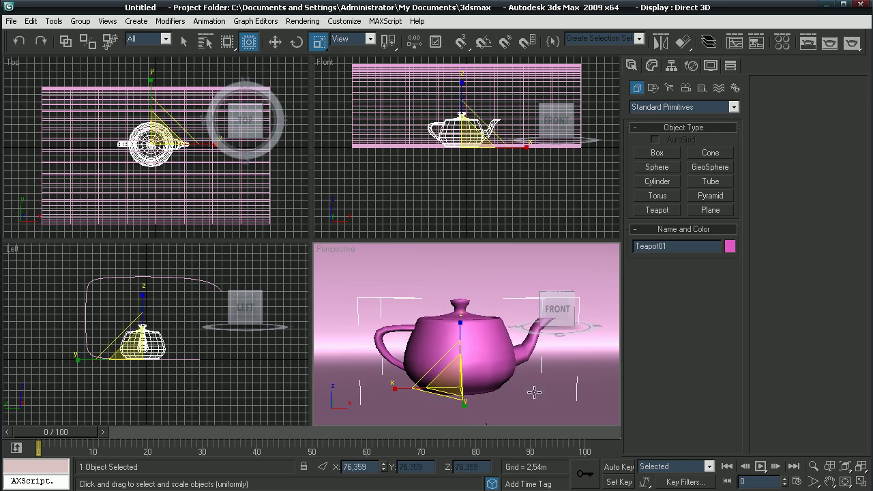
- Enable Show Safe Frame in the Perspective view and zoom to frame the teapot inside it
right_click(336, 250)
mouse_move(359, 262)
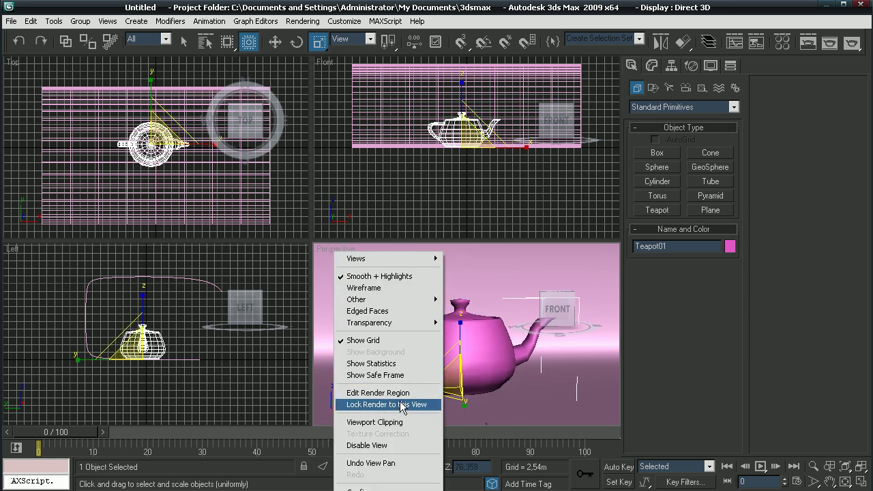
click(382, 375)
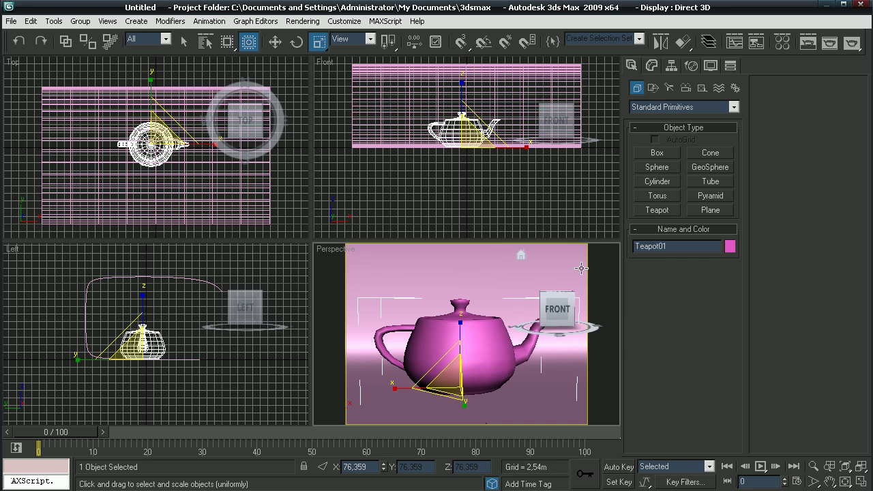
scroll(484, 342, down, 2)
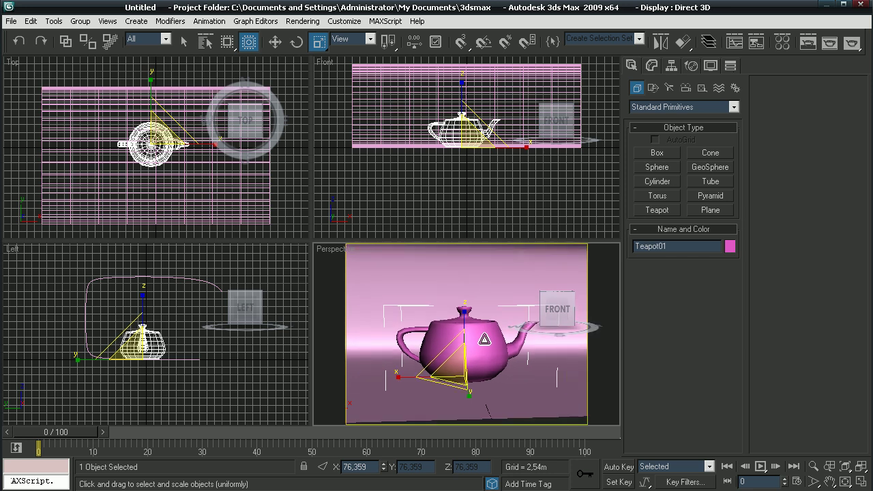
middle_drag(484, 341, 478, 339)
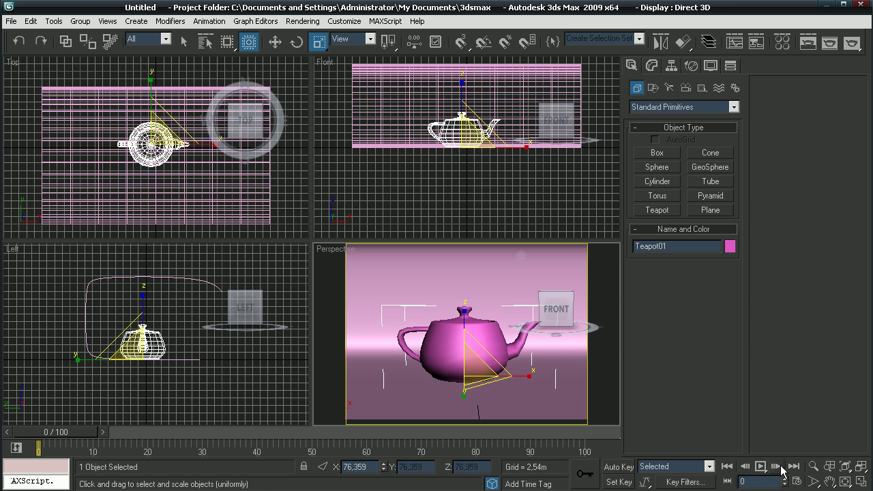
click(814, 466)
drag(492, 356, 492, 322)
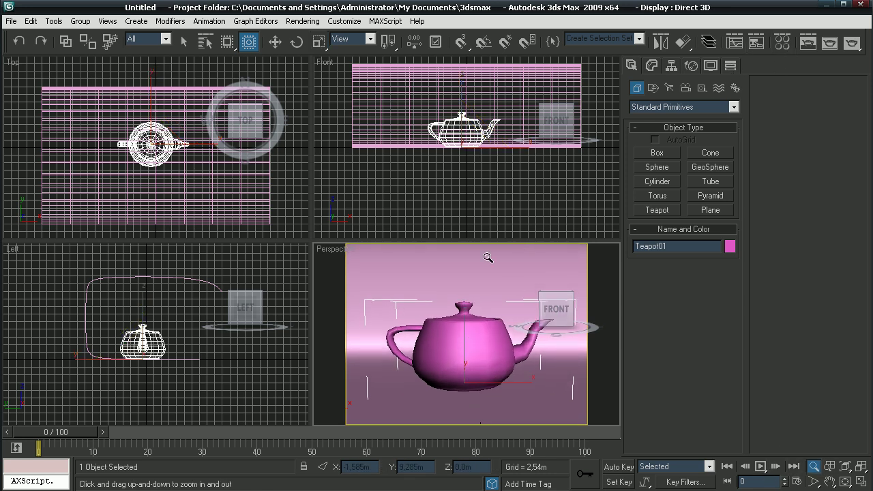
- Create Camera01 from the perspective view and open Render Setup
key(ctrl+c)
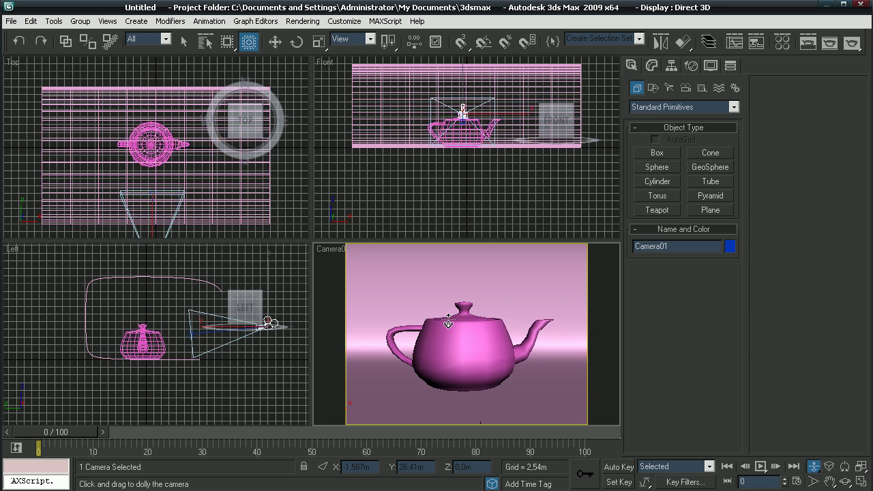
click(800, 42)
click(302, 21)
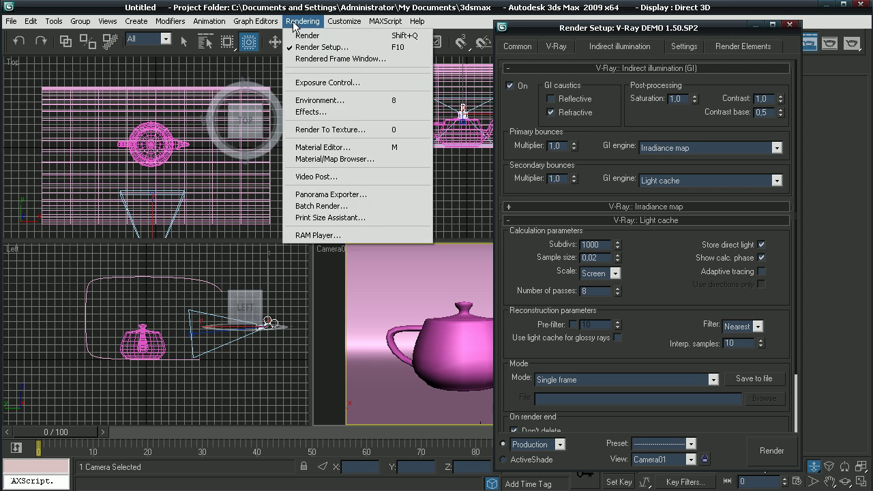
mouse_move(276, 21)
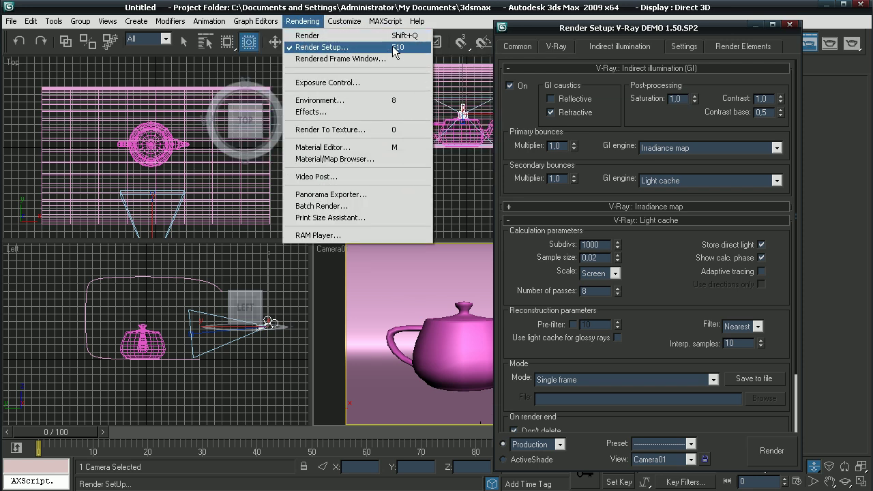
click(816, 49)
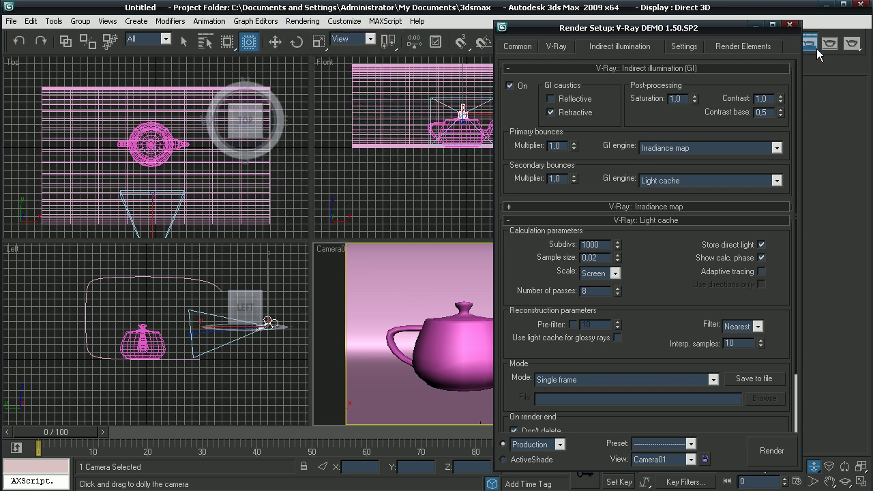
drag(705, 24, 663, 17)
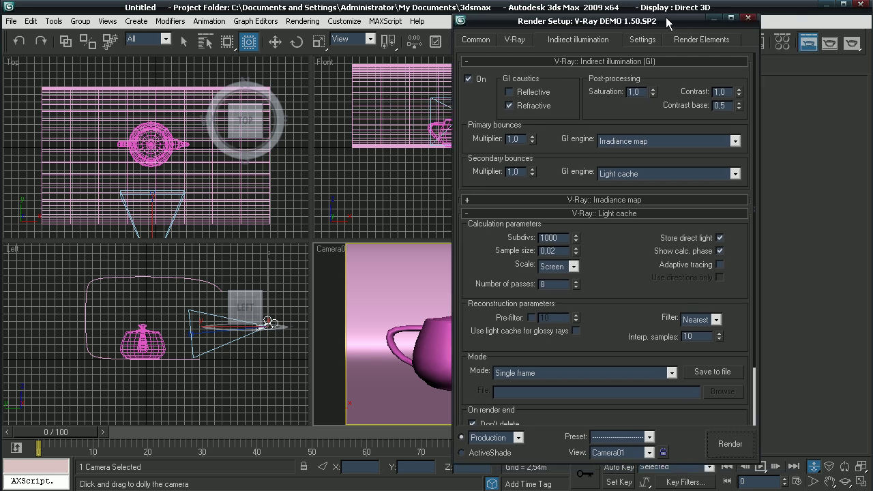
- Assign V-Ray DEMO 1.50.SP2 as the production renderer
click(488, 39)
scroll(599, 418, down, 5)
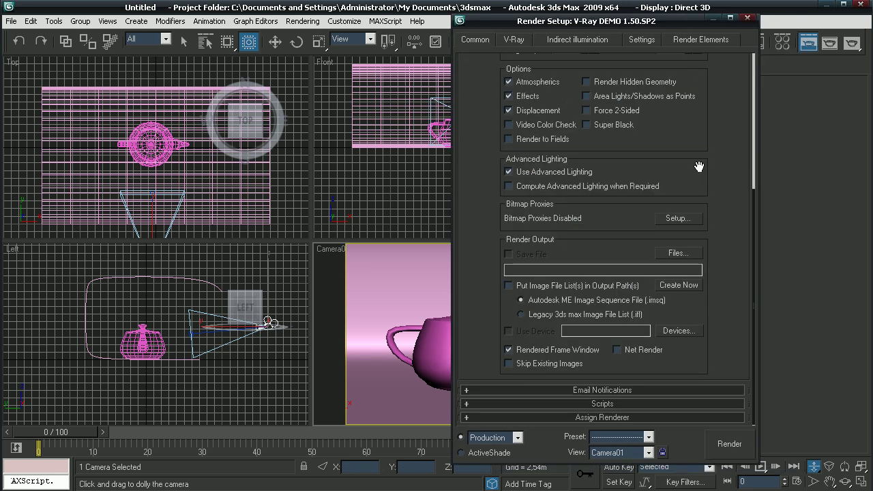
click(599, 418)
click(671, 358)
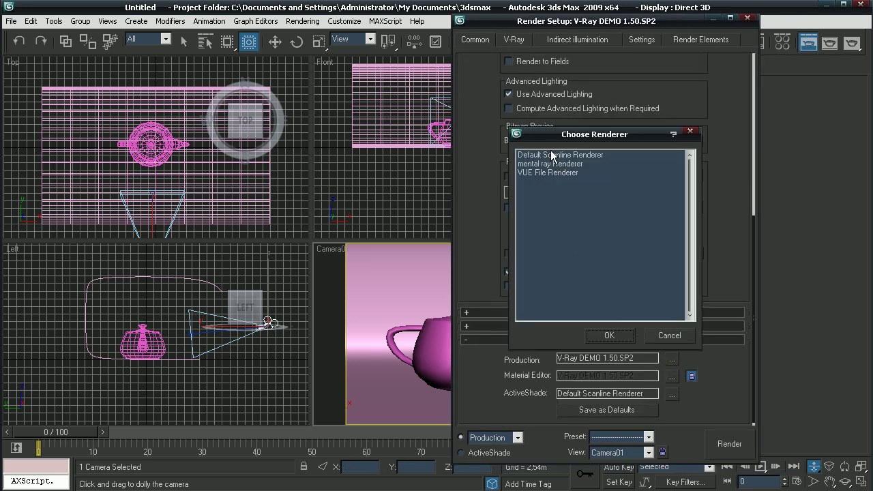
double_click(552, 155)
click(637, 373)
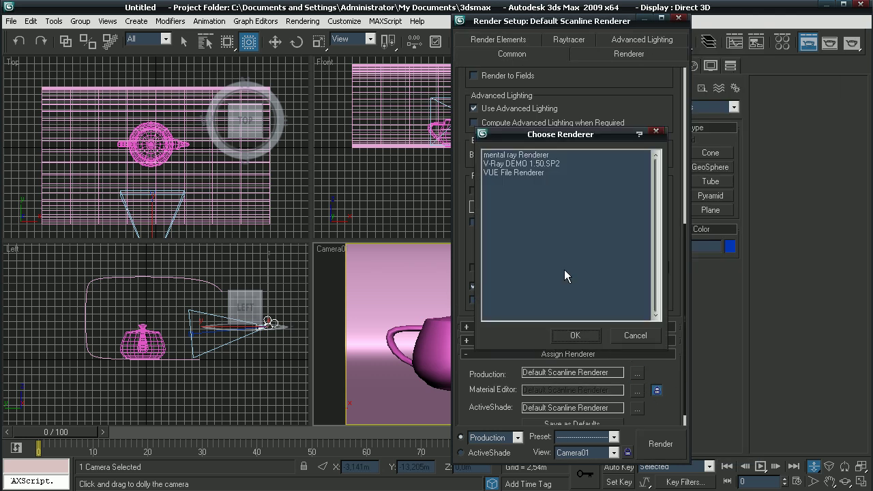
double_click(521, 163)
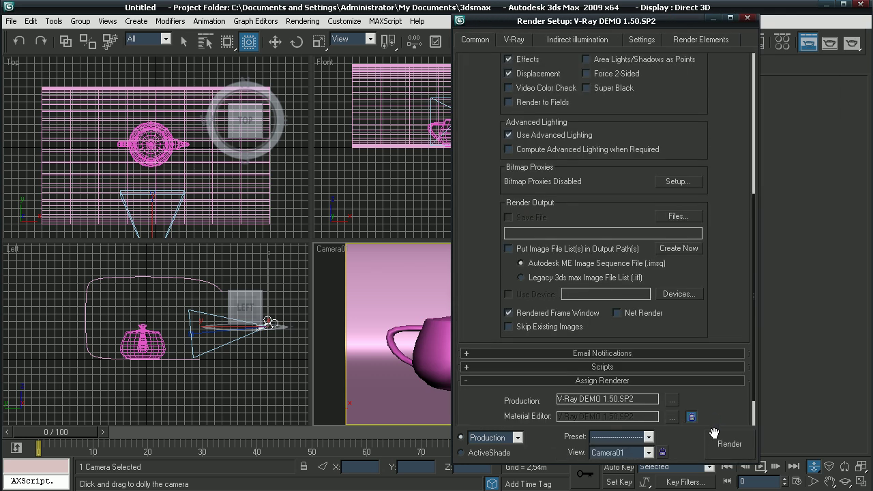
scroll(710, 323, up, 7)
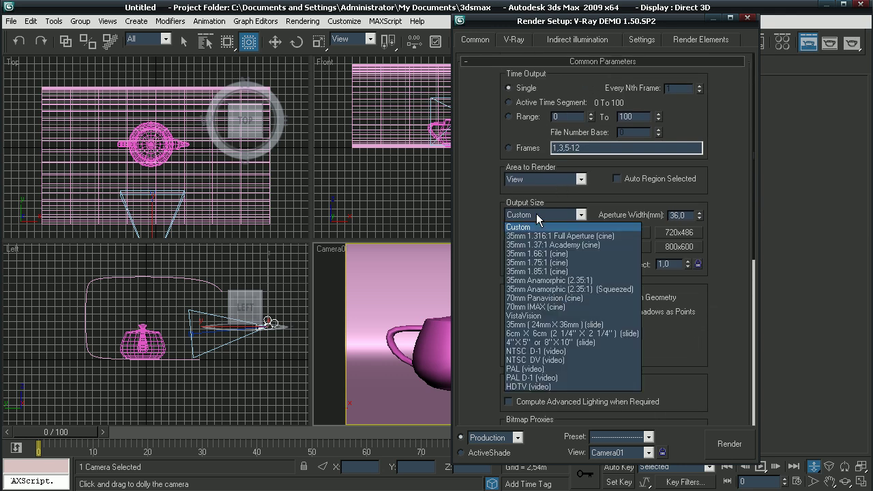
- Set output to HDTV (video) at 490x270 and the antialiasing filter to Mitchell-Netravali
click(561, 386)
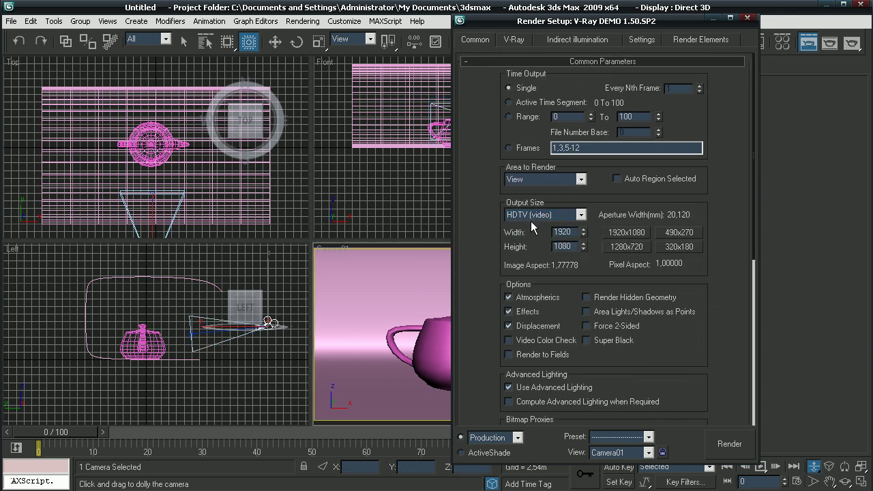
click(675, 233)
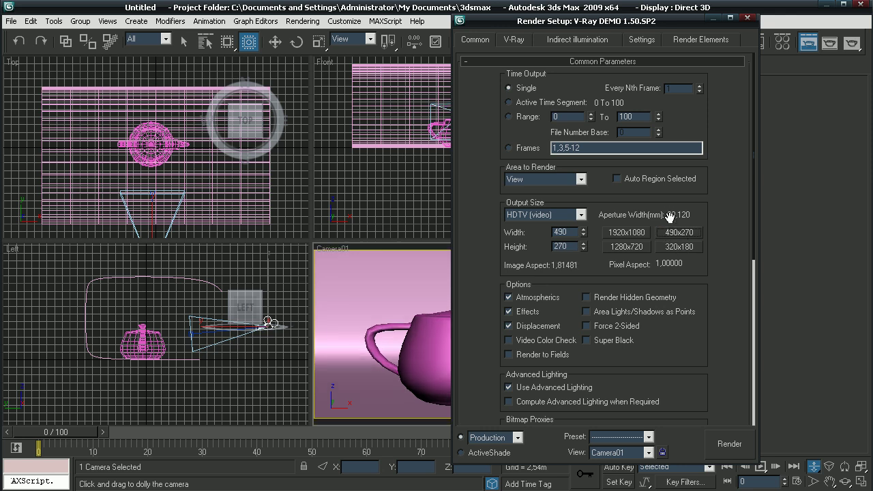
click(515, 41)
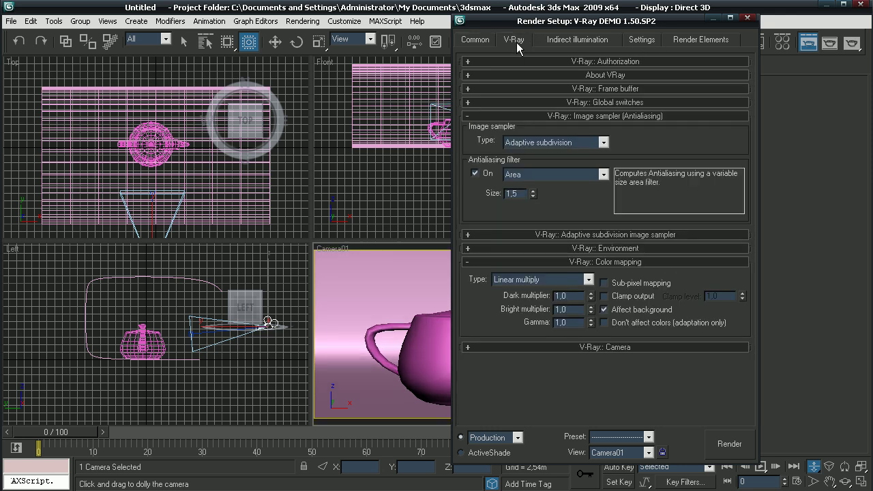
click(543, 262)
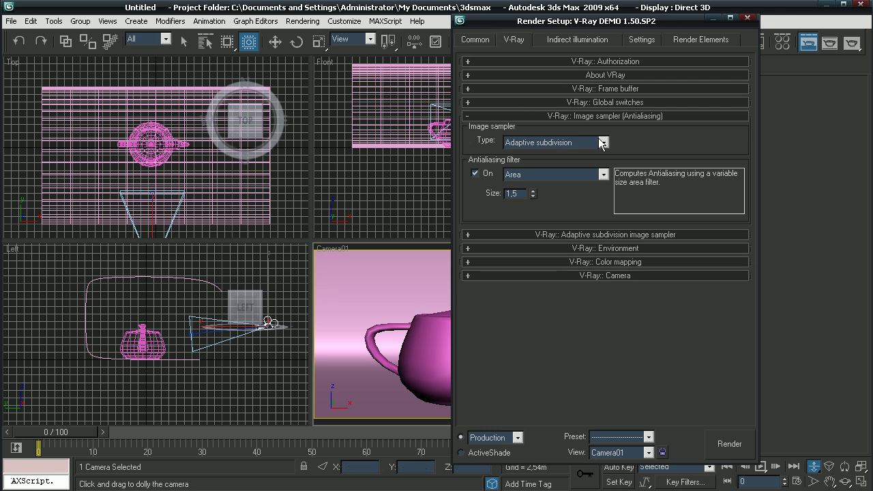
click(534, 174)
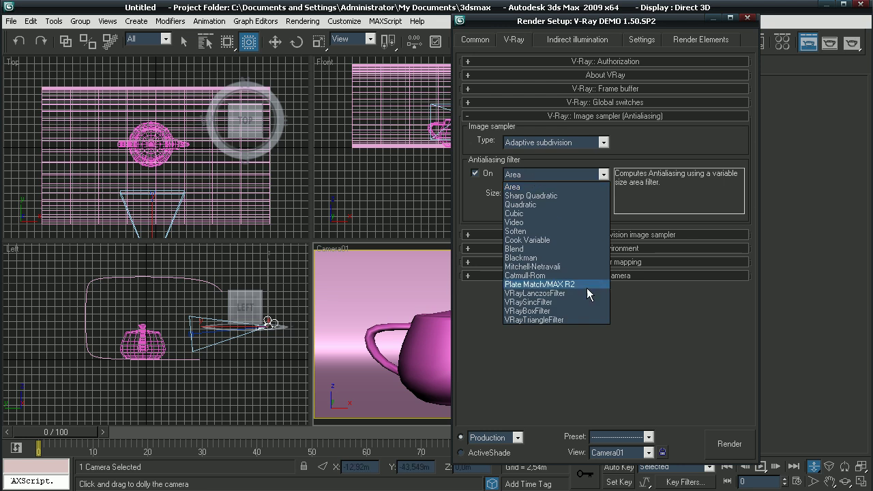
click(544, 267)
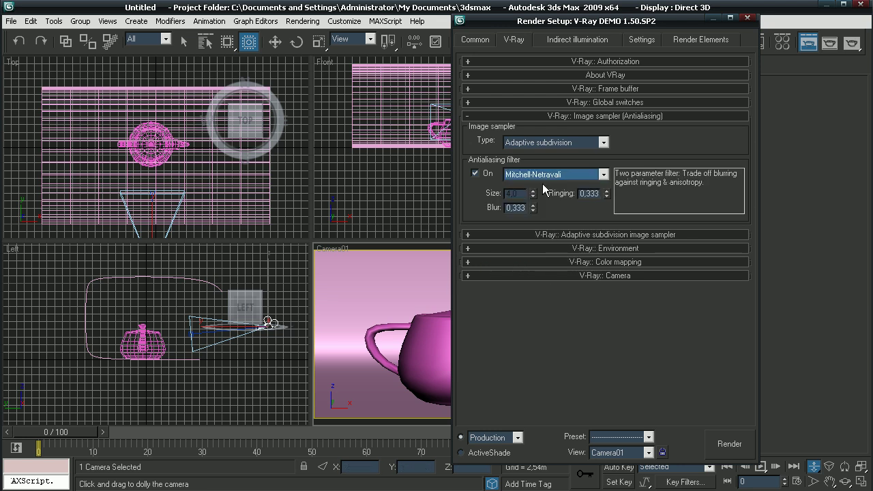
- Set V-Ray color mapping type to Exponential
click(597, 236)
click(596, 238)
click(595, 249)
click(595, 249)
click(594, 261)
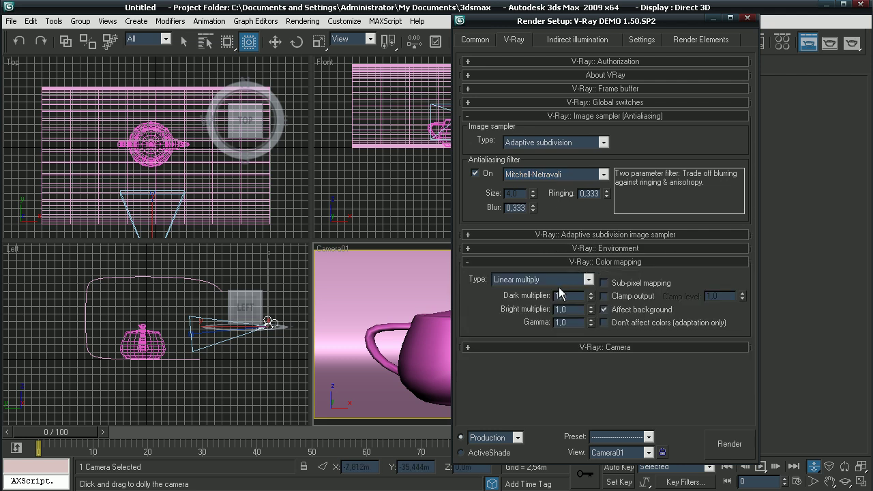
click(529, 281)
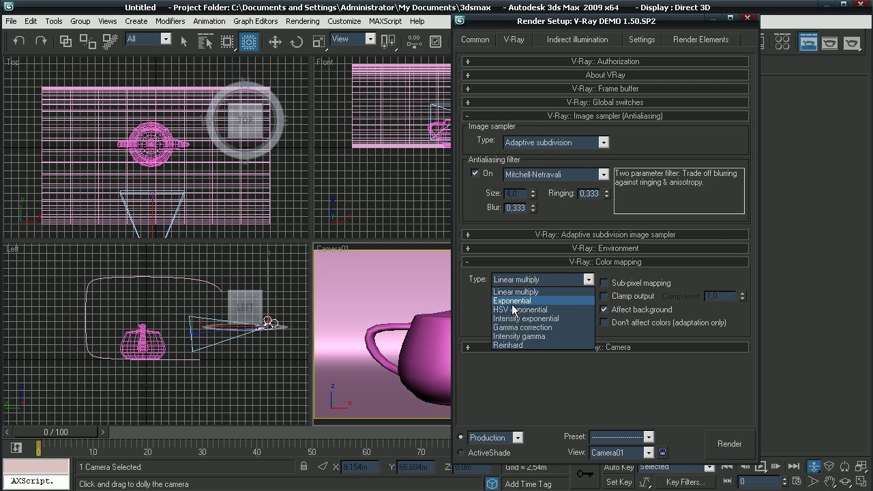
click(513, 301)
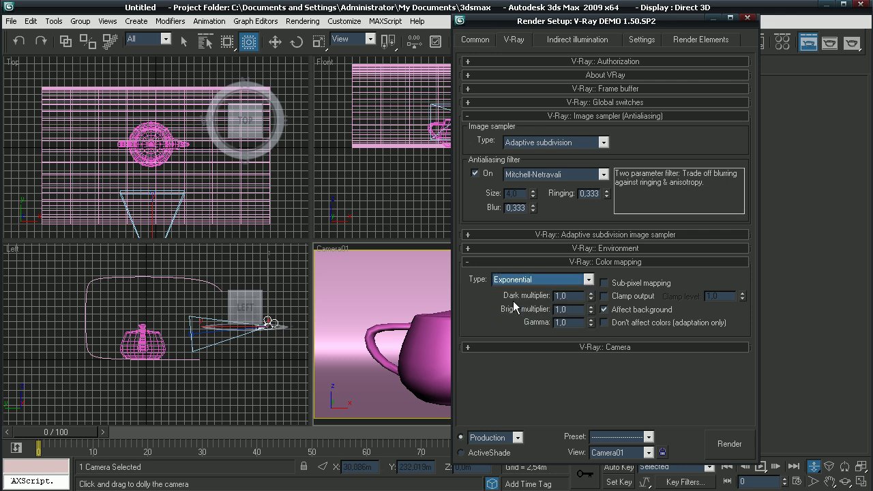
click(571, 116)
- Turn on global illumination with Light cache as the secondary bounce engine
click(585, 156)
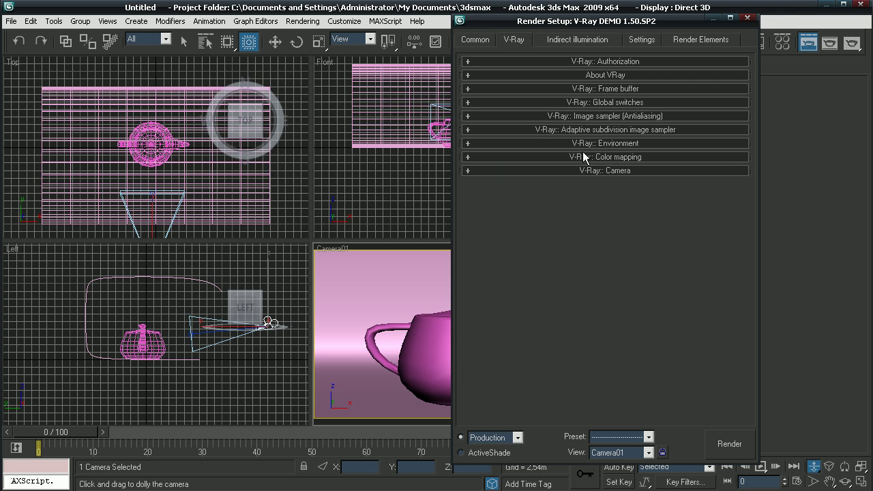
click(570, 42)
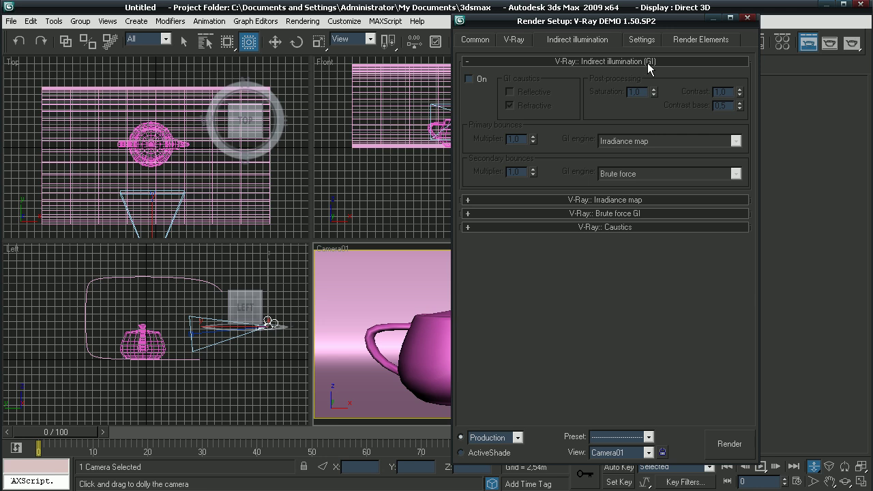
click(469, 79)
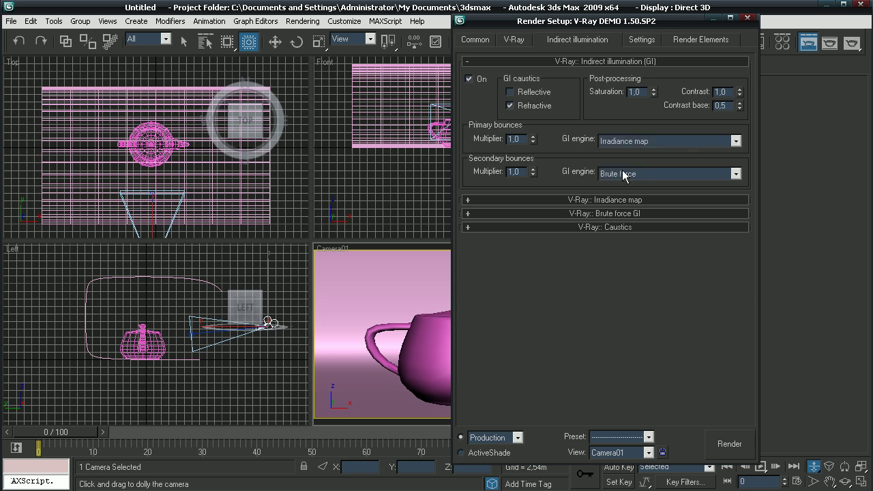
click(640, 174)
click(621, 212)
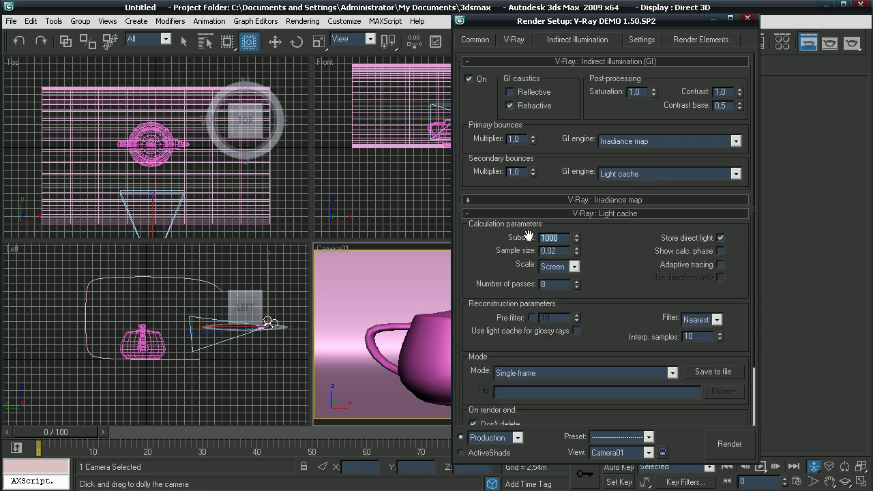
- Set Light cache subdivs to 250 and enable Show calc. phase
text(250)
key(BackSpace)
text(1)
scroll(643, 318, down, 1)
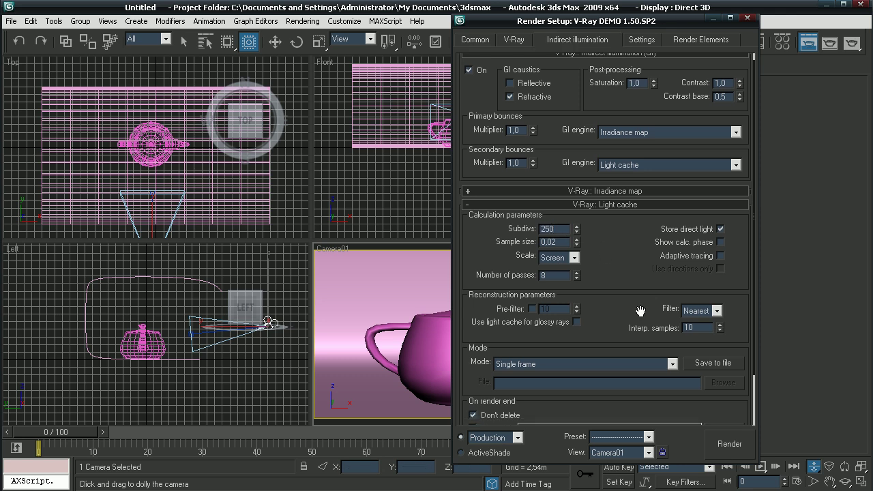
click(717, 244)
click(623, 205)
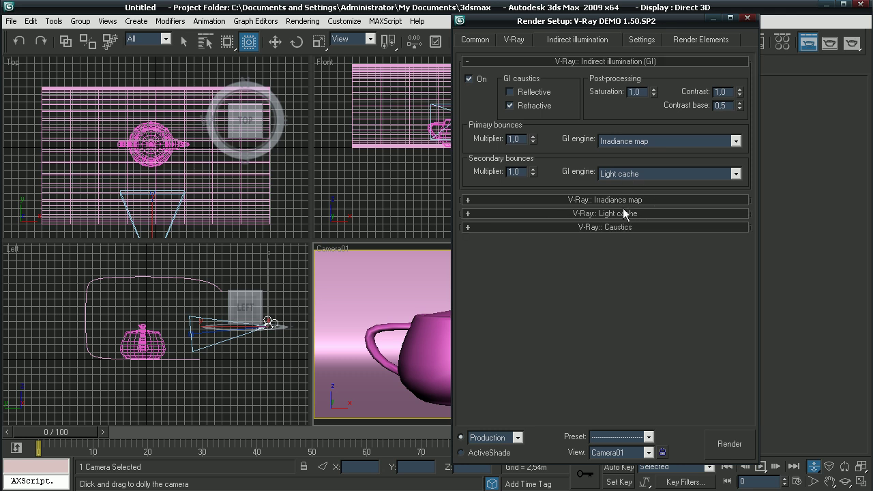
- Set the Irradiance map preset to Very low
click(623, 199)
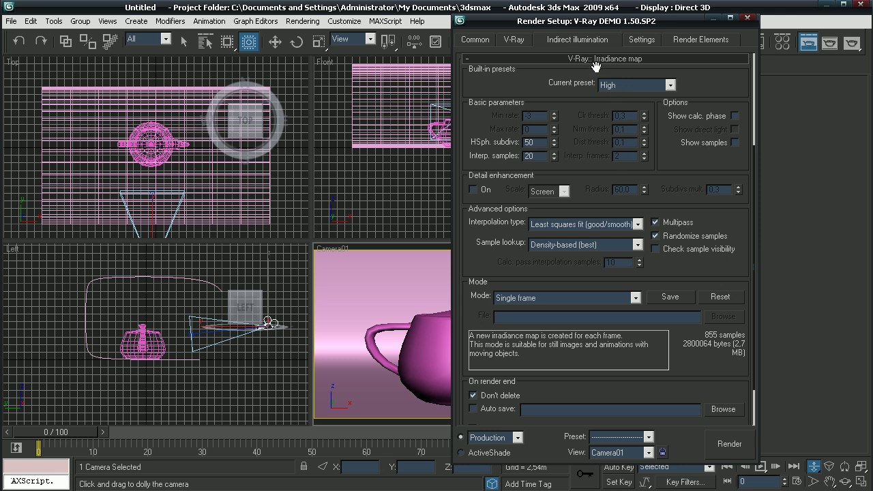
click(640, 82)
click(644, 103)
drag(672, 388, 669, 360)
drag(672, 292, 676, 426)
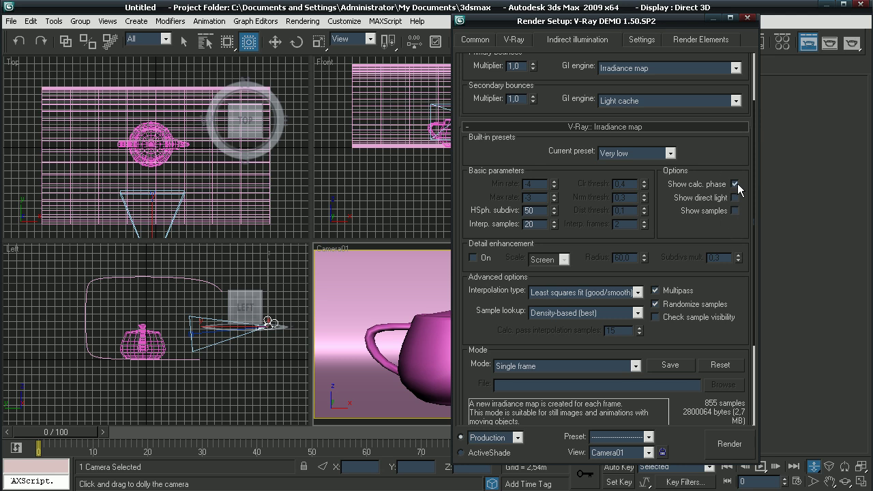
- On the Settings tab, set the render region size to 32
click(630, 41)
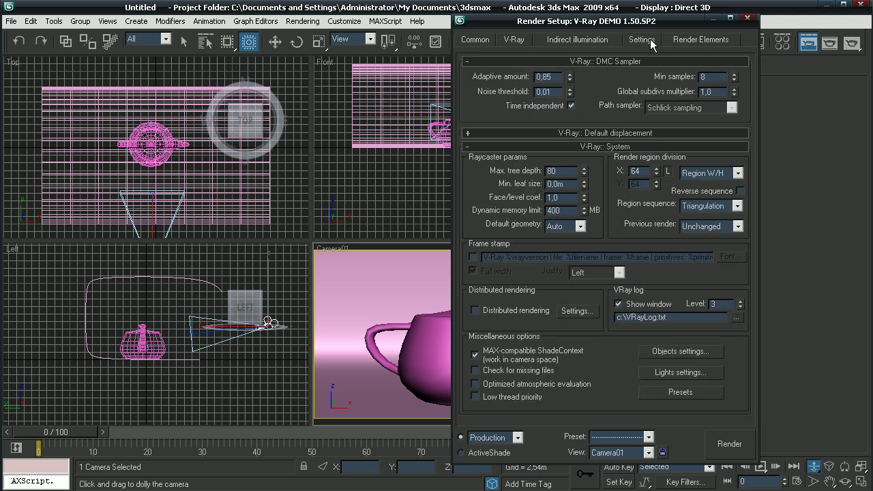
click(572, 61)
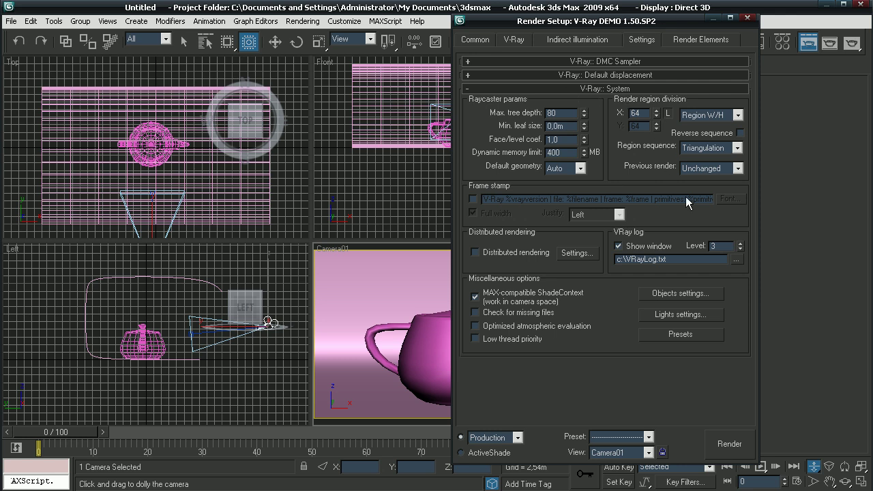
drag(644, 112, 619, 109)
text(32)
- Make the first material slot a VRayMtl and apply it to the backdrop
click(746, 18)
click(782, 43)
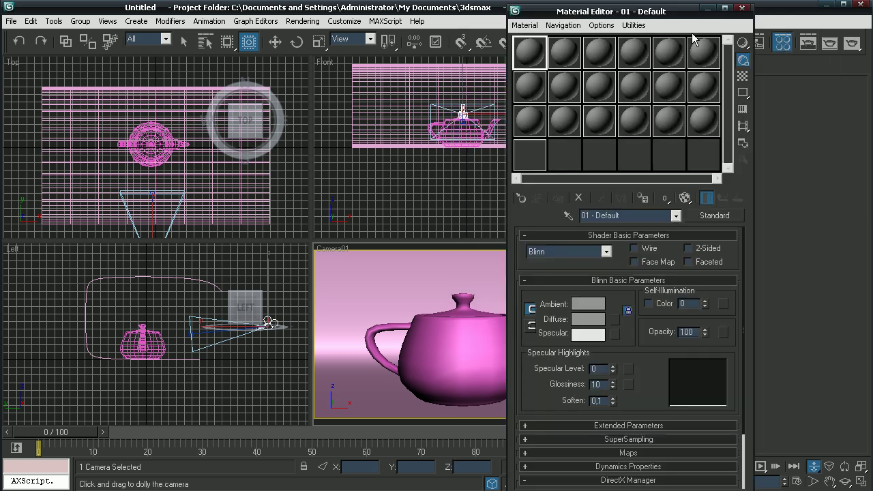
mouse_move(657, 5)
mouse_down()
mouse_move(657, 26)
mouse_move(657, 2)
mouse_move(656, 13)
mouse_up()
click(714, 225)
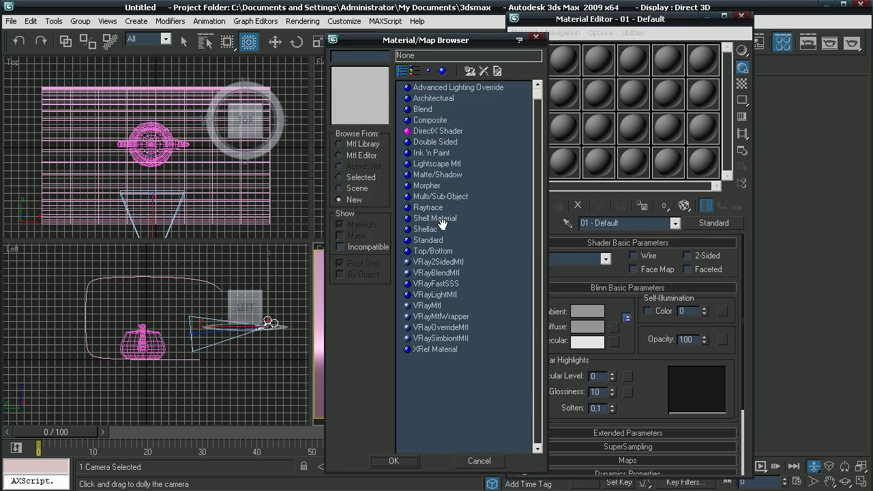
click(436, 185)
click(436, 251)
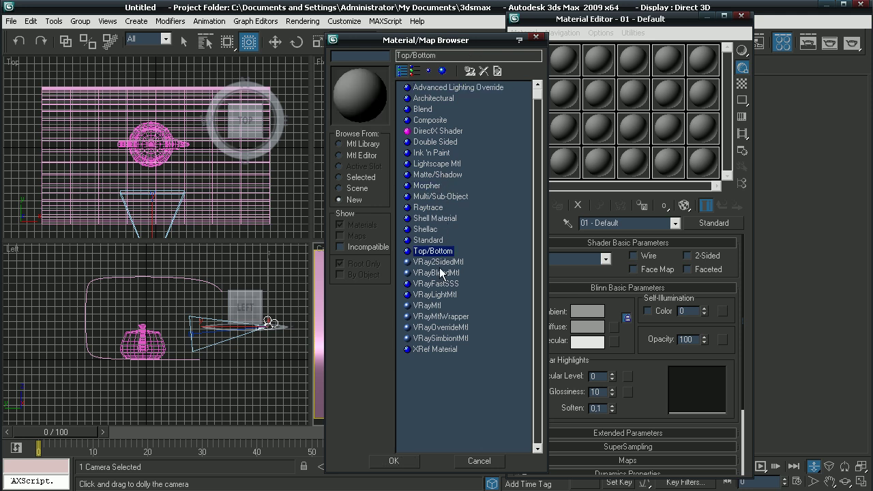
double_click(437, 305)
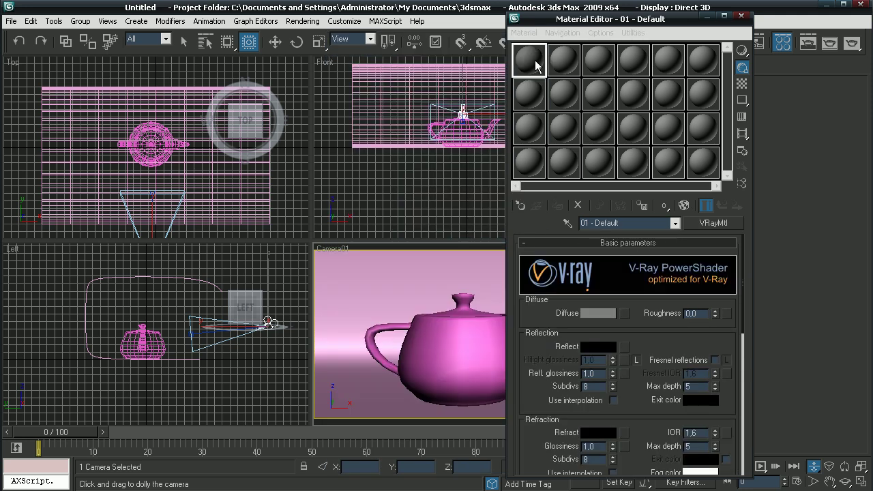
drag(524, 60, 377, 268)
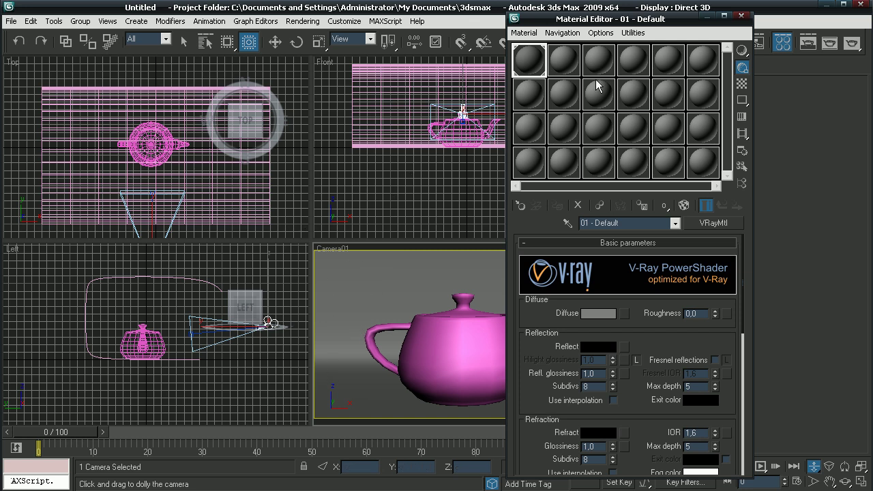
- Make the second slot a VRayMtl with a pure white diffuse colour
click(561, 60)
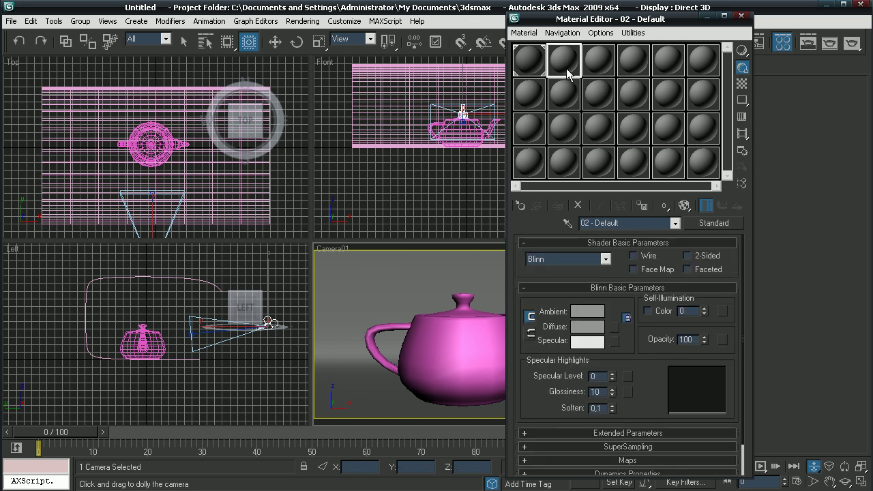
click(704, 224)
click(428, 305)
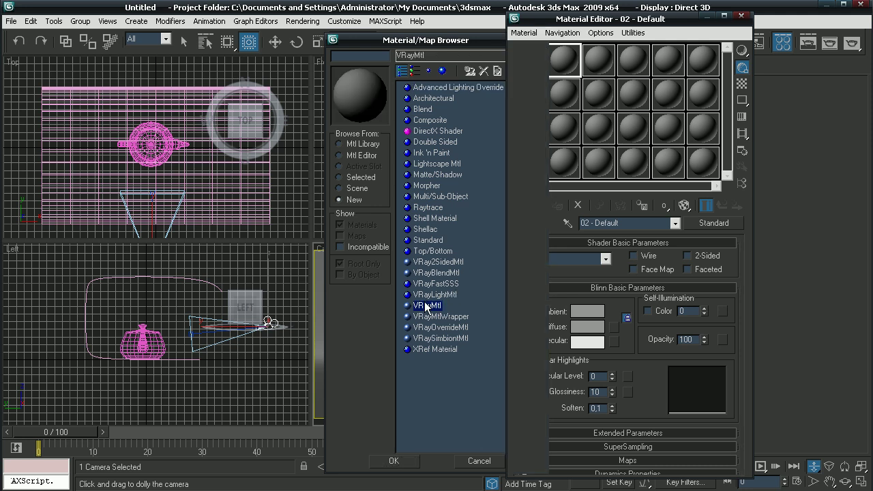
click(593, 310)
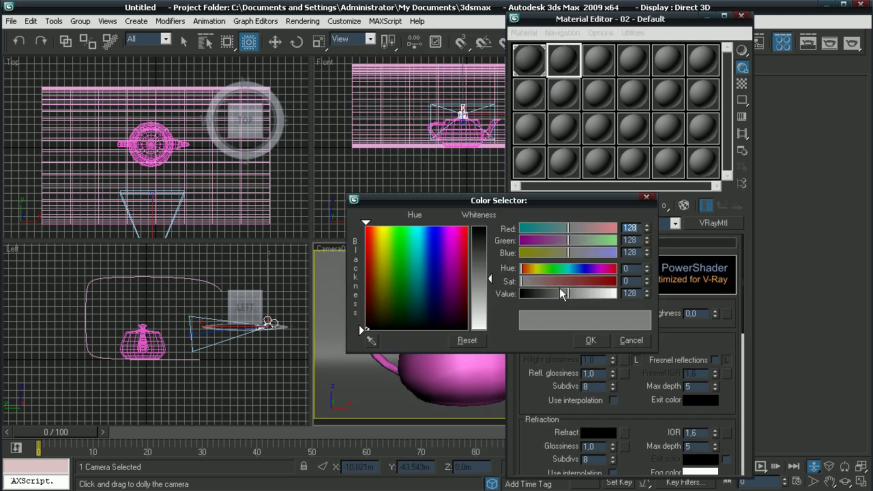
drag(490, 279, 489, 330)
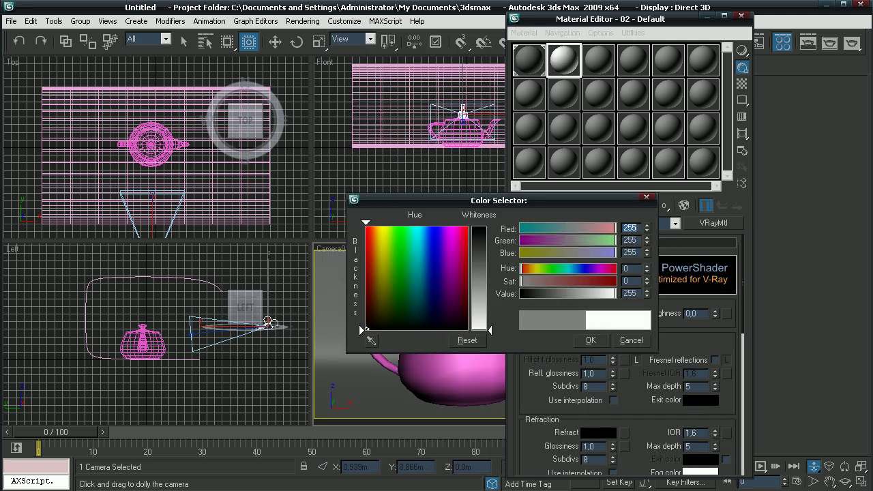
click(584, 339)
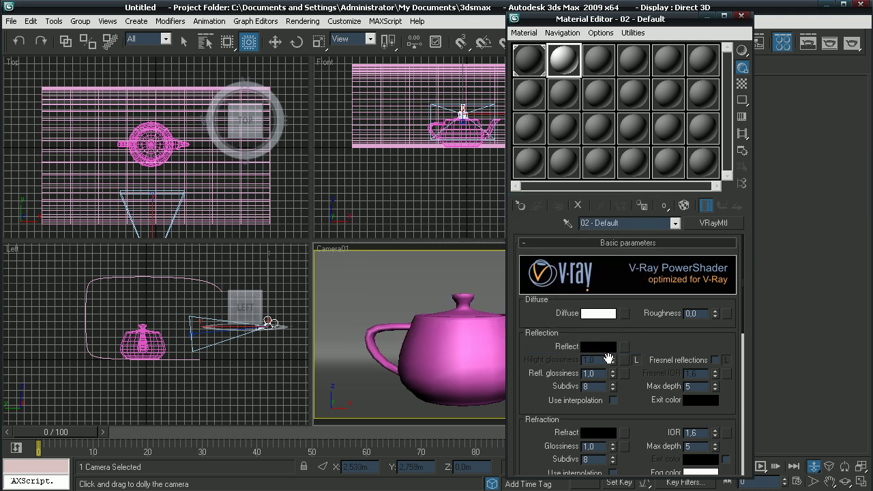
- Set its reflection to 40,40,40 grey, apply it to the teapot, and close the editor
click(599, 346)
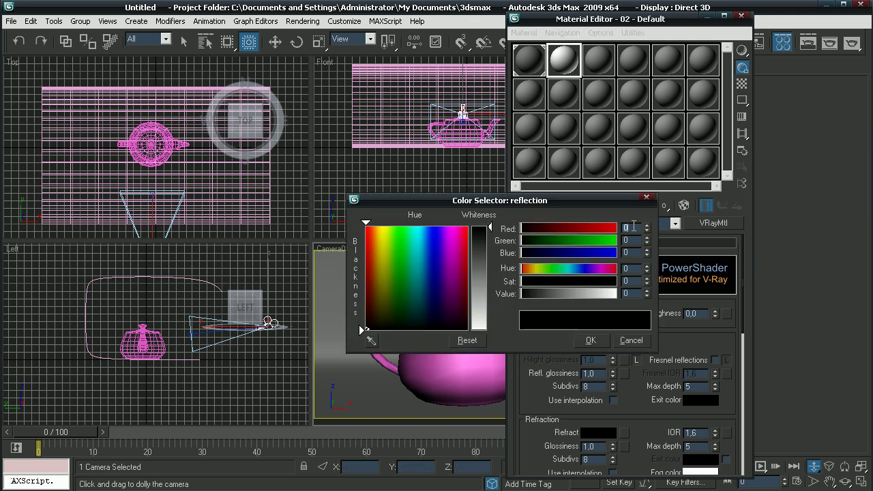
text(50)
key(Tab)
text(50)
key(Tab)
text(50)
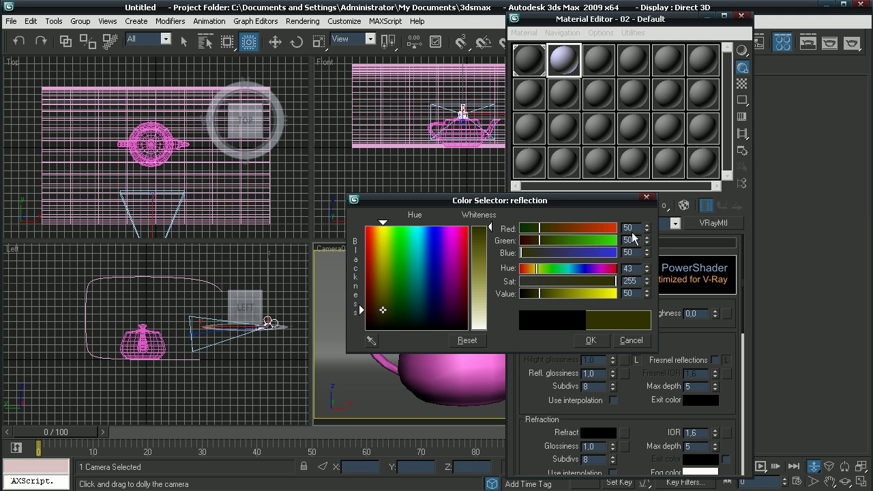
key(Return)
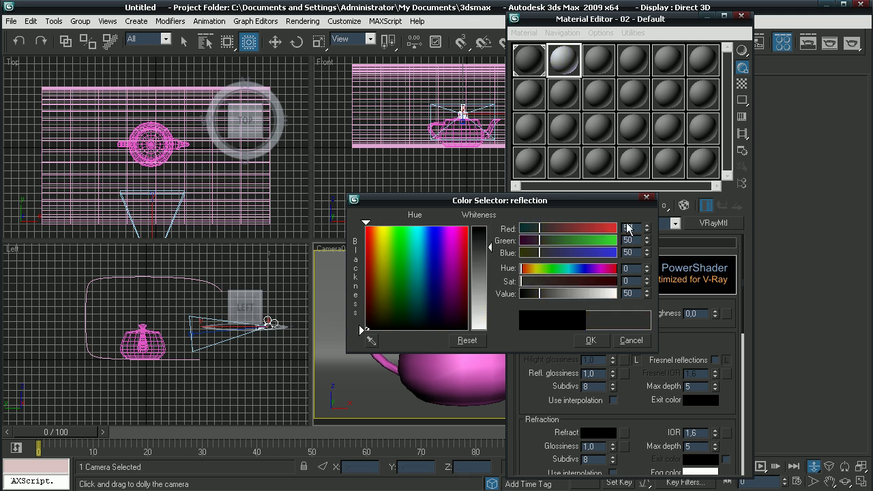
text(40)
key(Tab)
text(40)
key(Tab)
text(40)
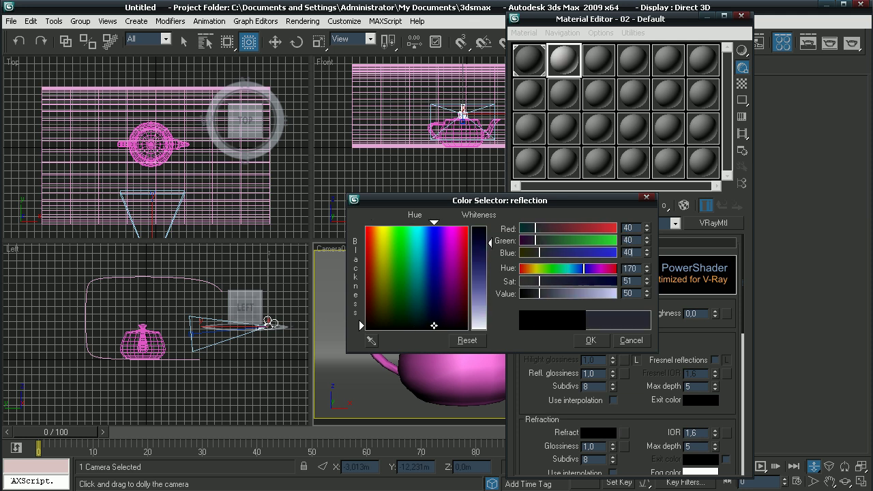
click(589, 340)
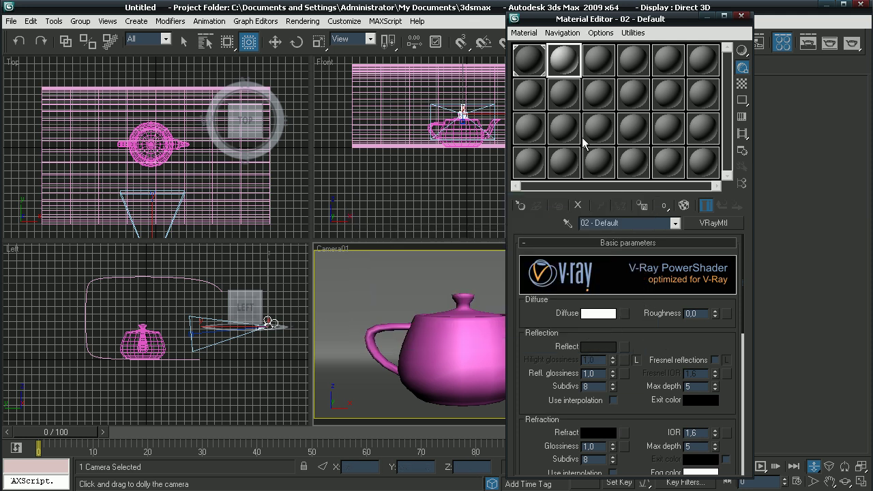
drag(572, 82, 422, 341)
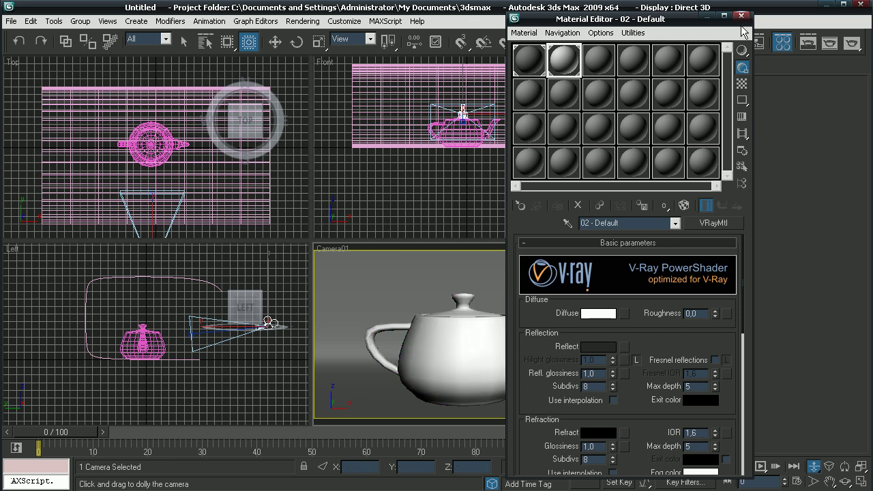
click(741, 15)
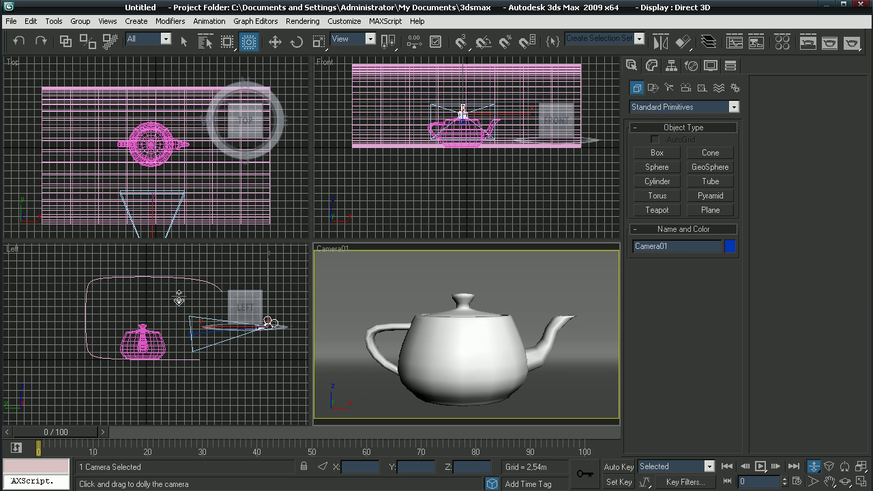
- Maximize the Left view and draw a VRayLight plane covering the teapot and backdrop
click(166, 273)
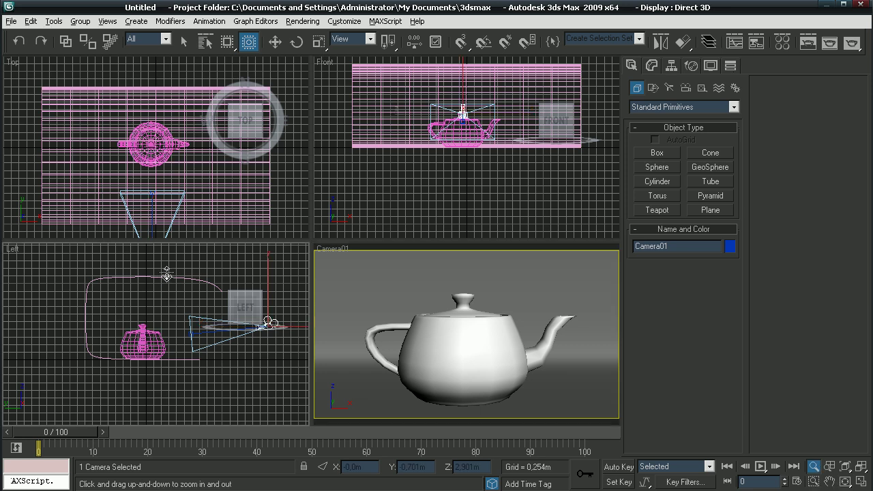
key(alt+w)
middle_drag(276, 205, 282, 202)
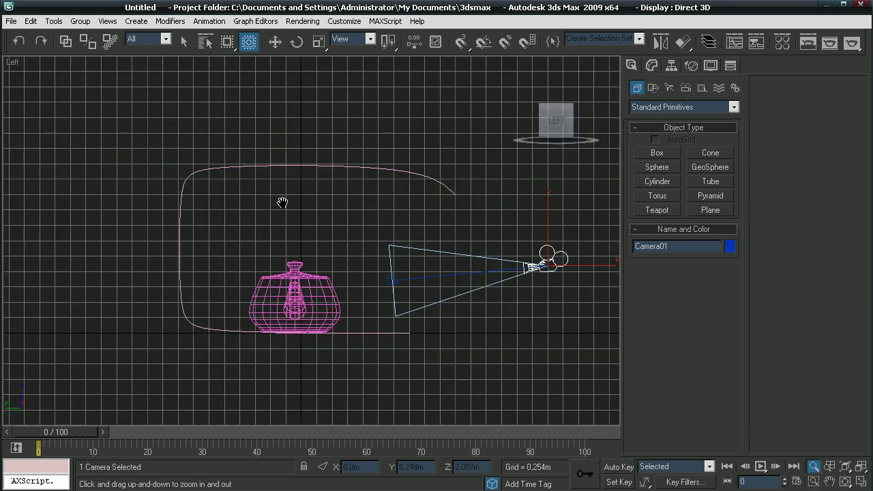
click(651, 66)
click(631, 65)
click(669, 88)
click(680, 110)
click(673, 138)
click(657, 153)
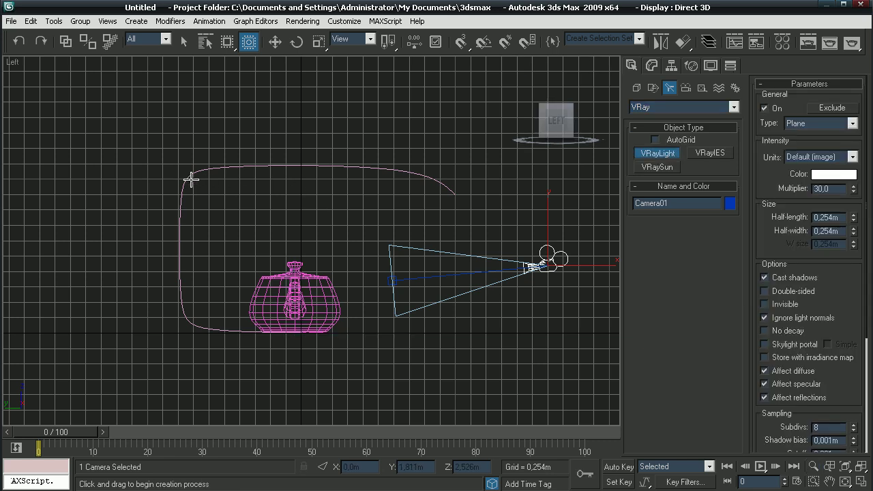
drag(193, 180, 425, 323)
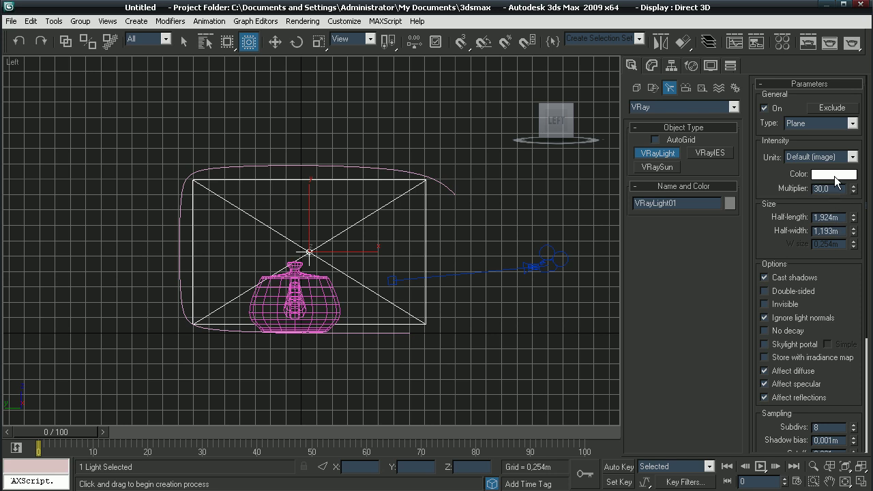
- Set the light's multiplier to 5 and colour to pale cyan (176, 252, 255), then restore four views
drag(823, 185, 814, 184)
double_click(816, 189)
text(5)
click(833, 174)
click(417, 227)
drag(490, 330, 489, 304)
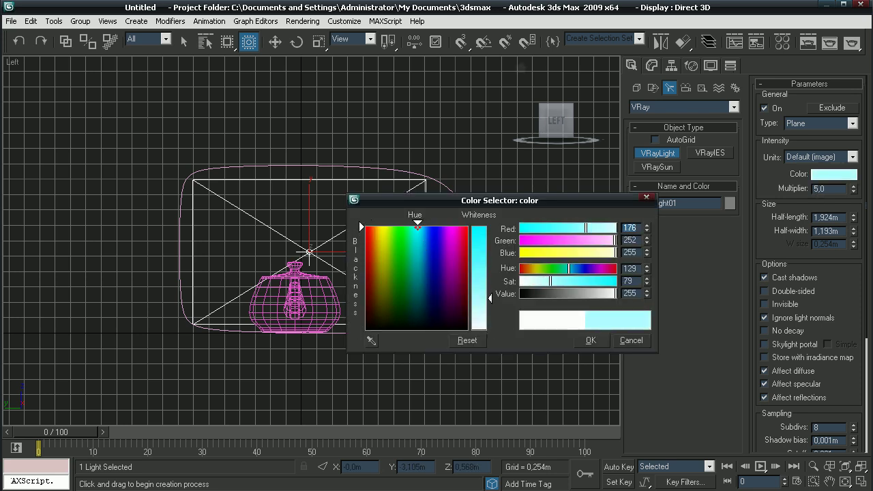
click(587, 341)
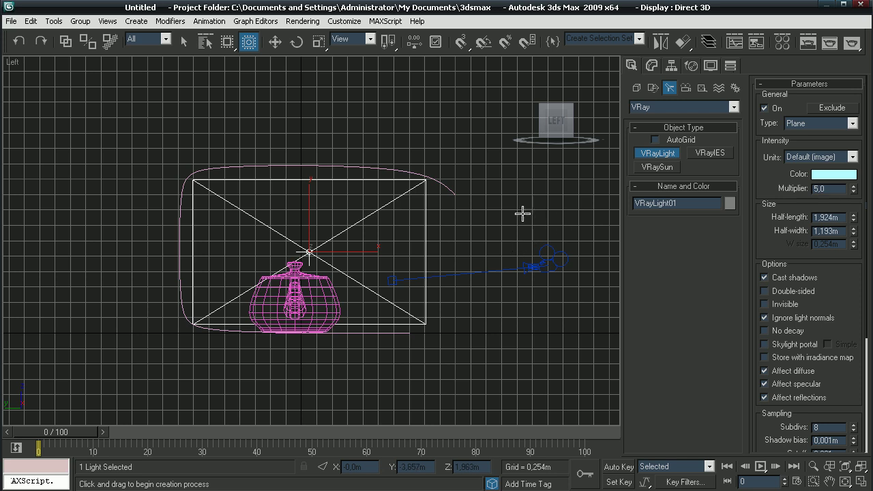
key(alt+w)
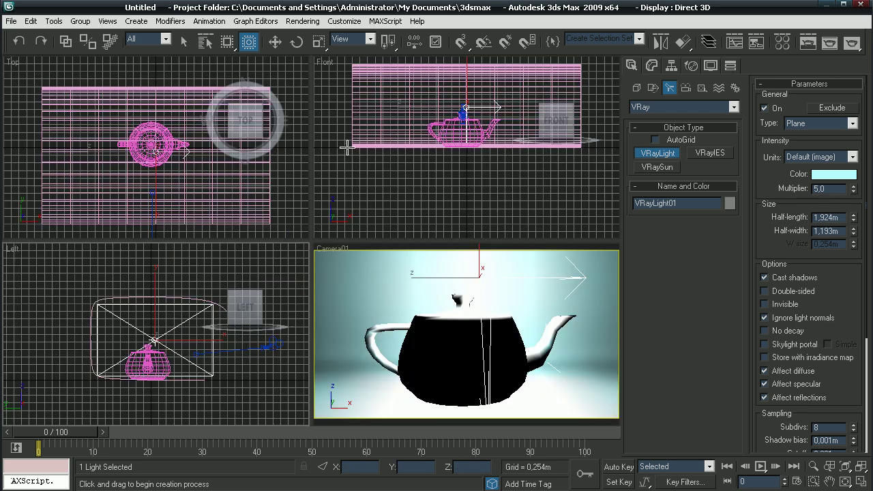
- Maximize the Top view with the Move tool active and clear the selection
click(275, 42)
click(171, 82)
key(alt+w)
click(310, 249)
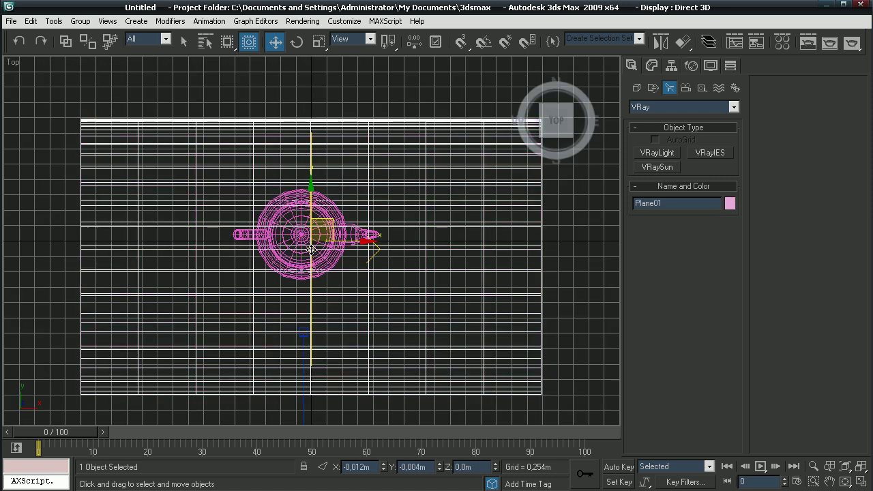
click(577, 230)
click(365, 249)
click(335, 123)
right_click(333, 142)
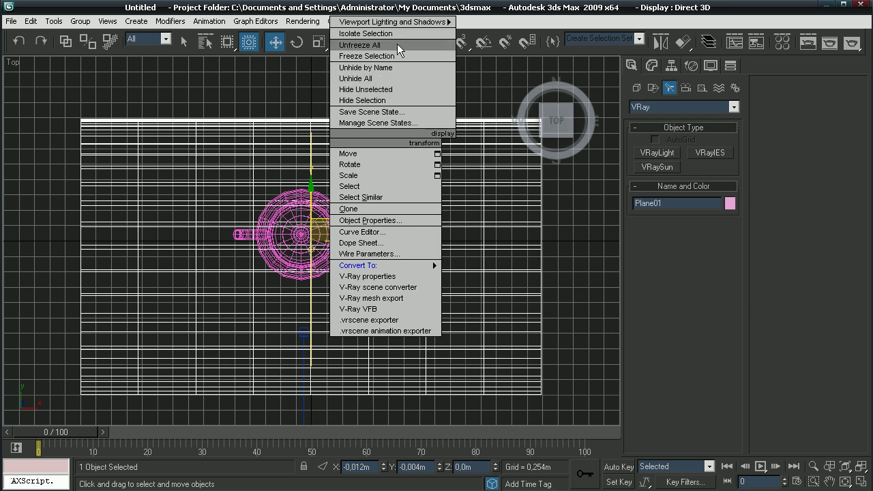
click(380, 102)
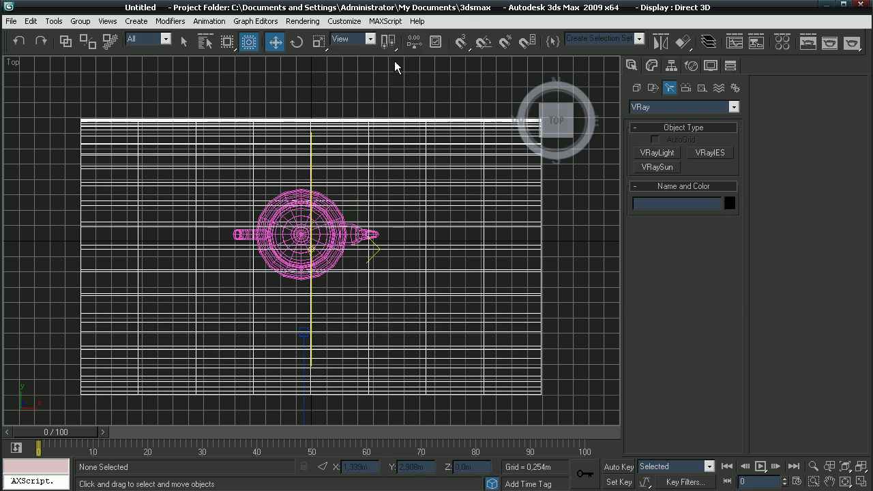
- Move VRayLight01 to the backdrop's left edge and Shift-drag a copy to the right edge
click(311, 214)
click(312, 162)
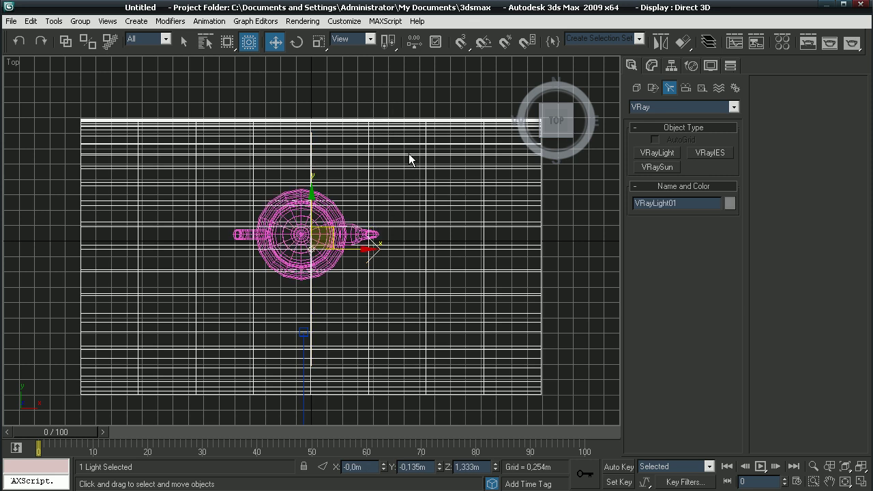
drag(360, 253, 129, 258)
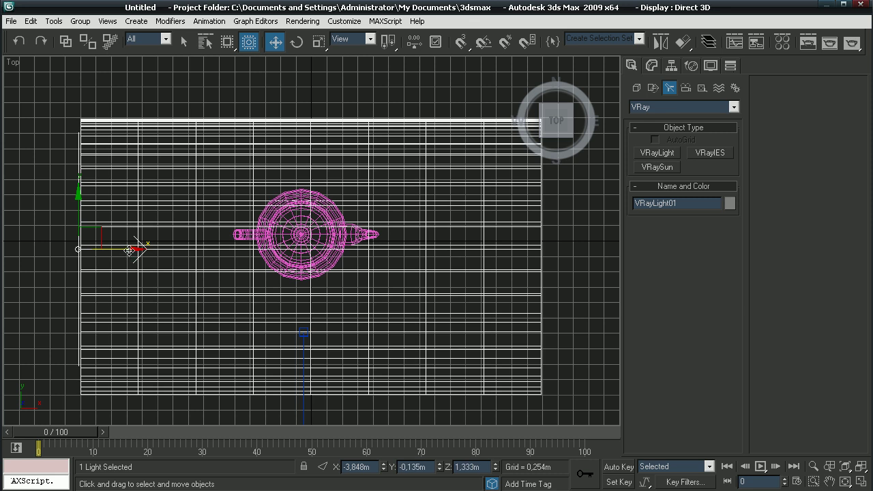
drag(129, 250, 593, 270)
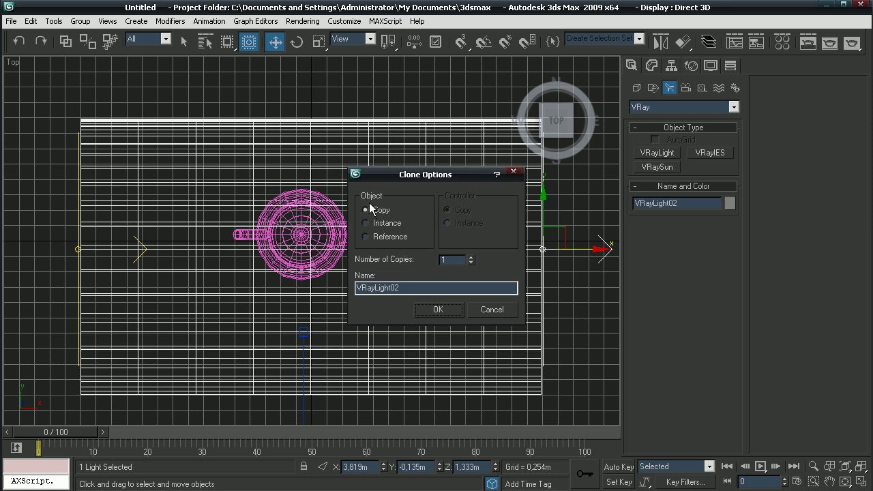
- Accept the copy as VRayLight02 and mirror it on X to face the teapot
click(438, 310)
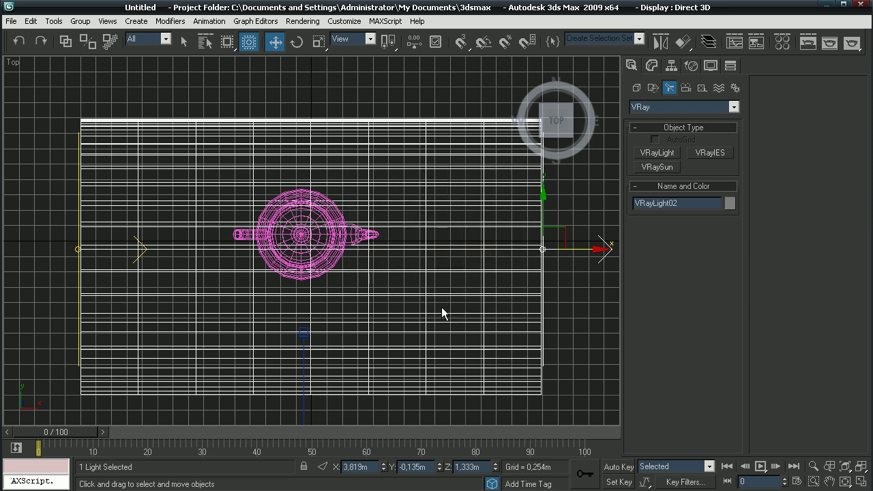
click(661, 42)
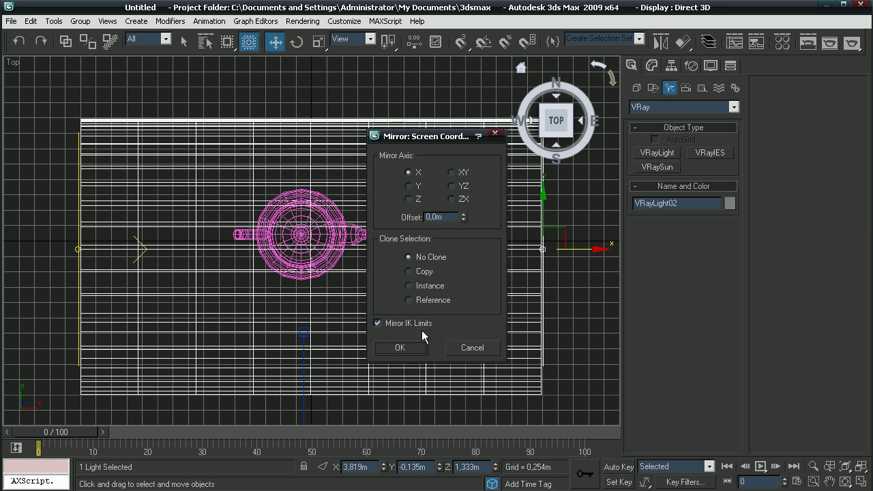
click(414, 350)
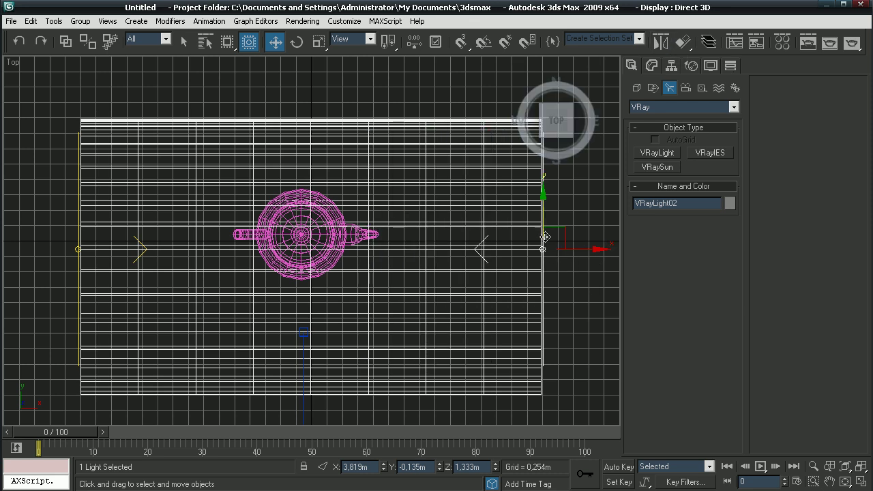
- Set VRayLight02's multiplier to 10 and its colour to pale orange (255, 233, 173)
click(651, 65)
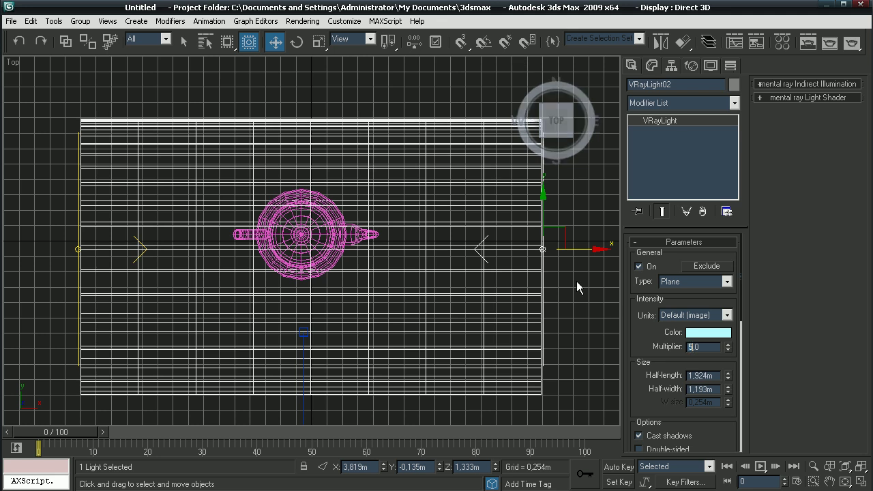
text(0)
click(707, 332)
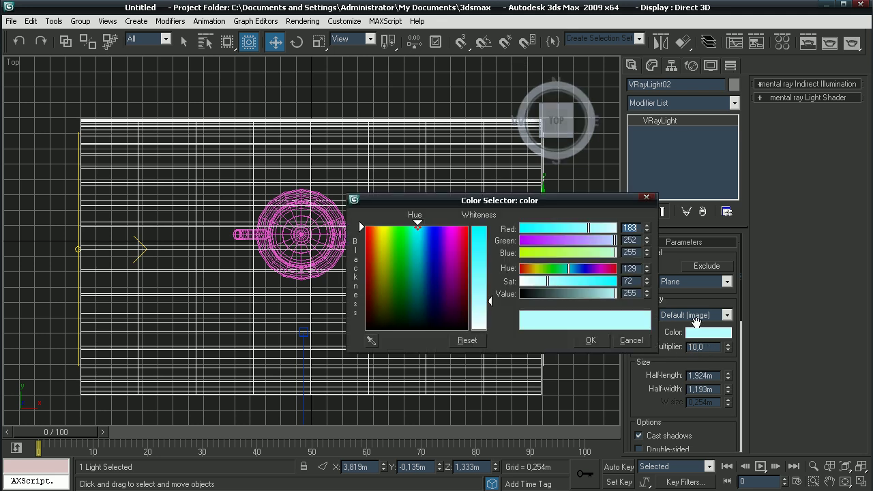
drag(424, 231, 378, 227)
click(584, 343)
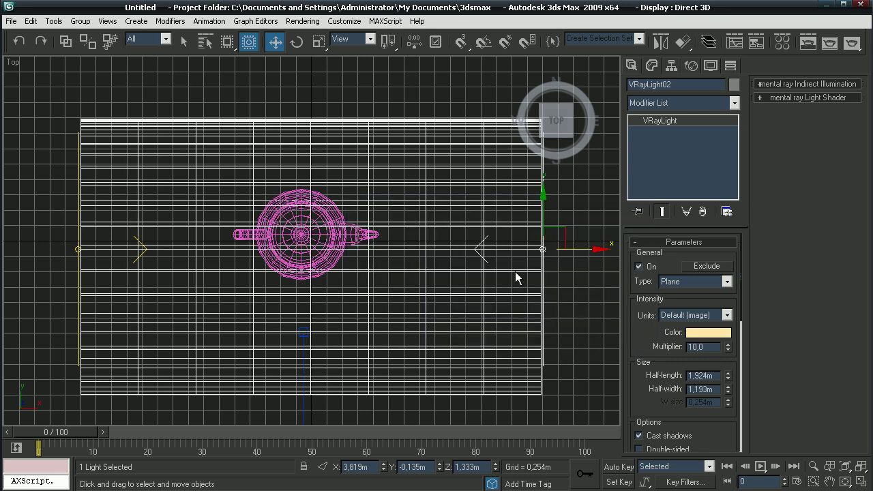
- Move Teapot01 back to the centre between the lights and set its segments to 10
click(322, 234)
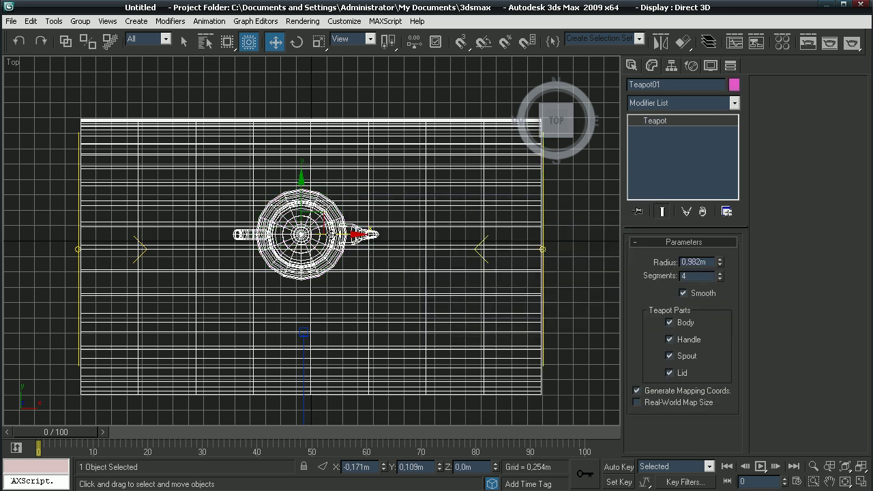
drag(323, 226, 352, 235)
click(304, 332)
click(354, 275)
click(371, 246)
drag(349, 226, 339, 226)
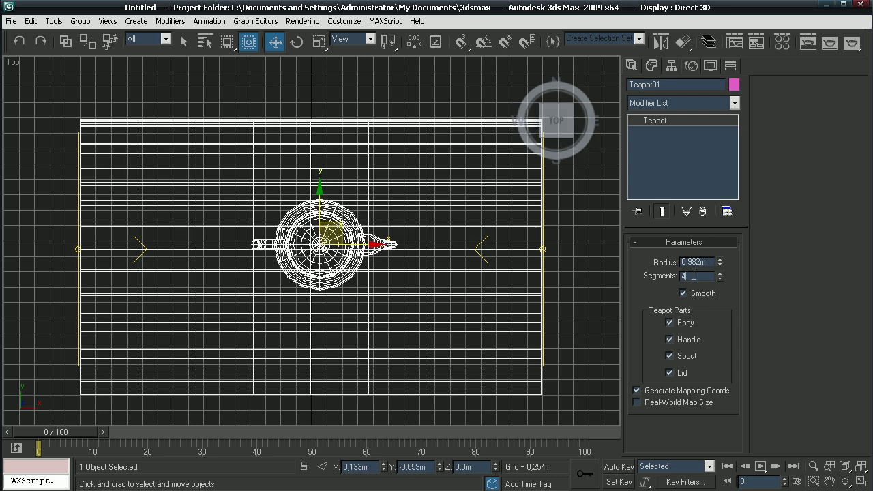
key(Return)
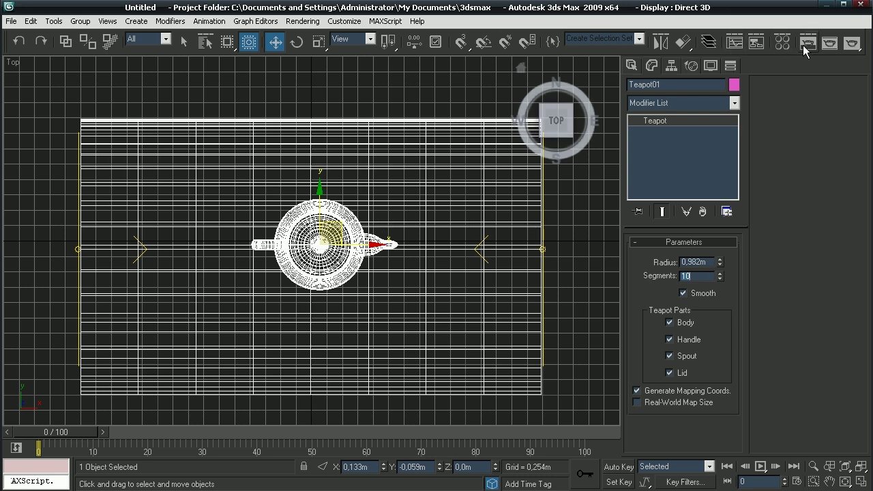
- Draw a long narrow VRayLight plane in front of the teapot in the Top view
click(640, 67)
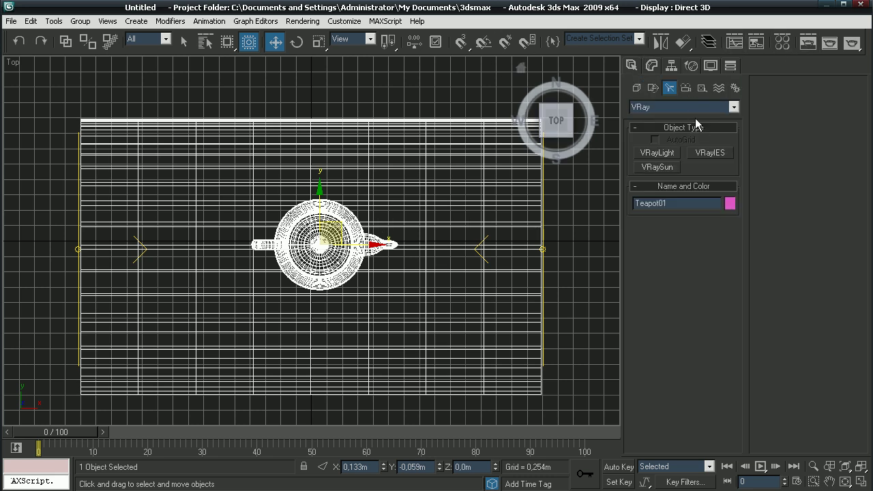
click(665, 169)
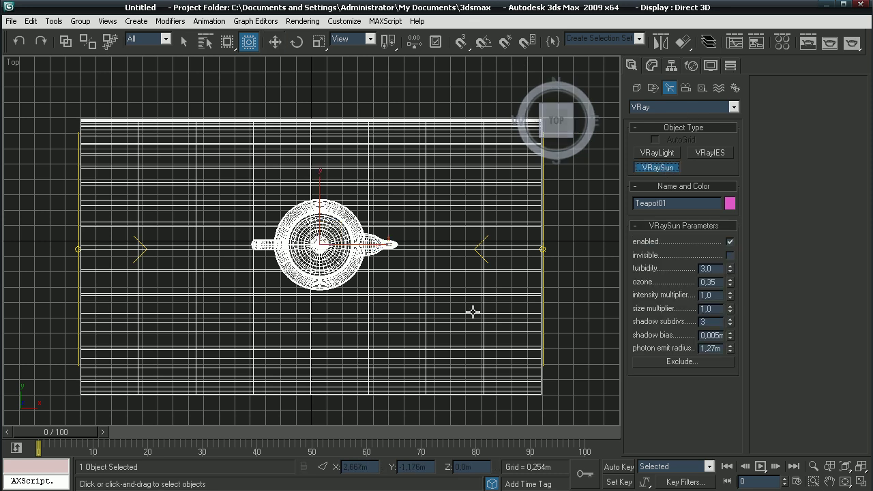
click(656, 153)
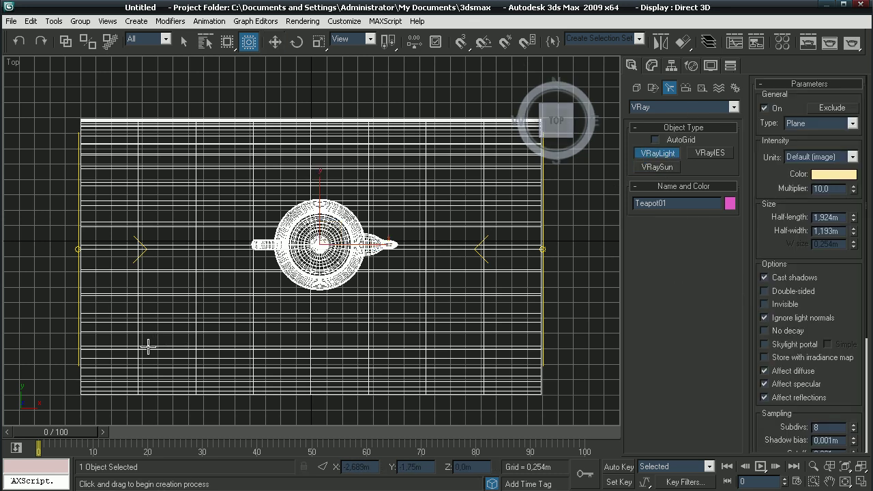
drag(148, 346, 474, 381)
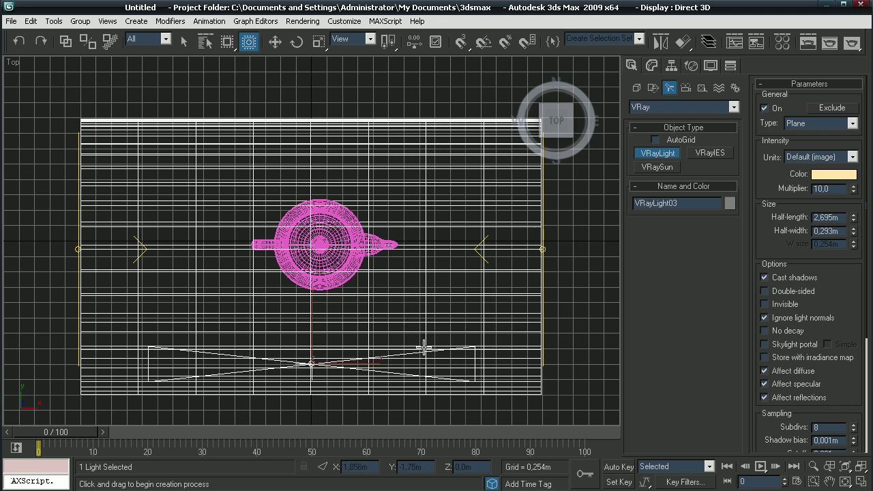
- In the maximized Left view, raise the new light, slide it toward the teapot and tilt it
key(alt+w)
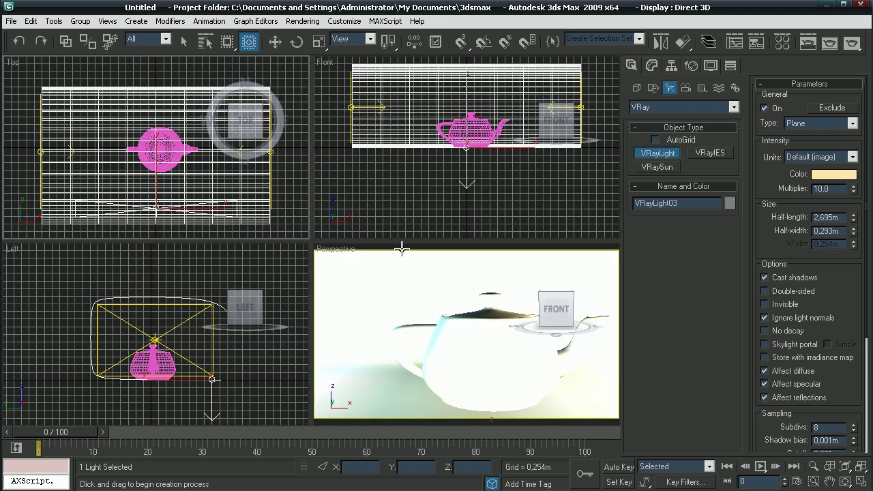
key(w)
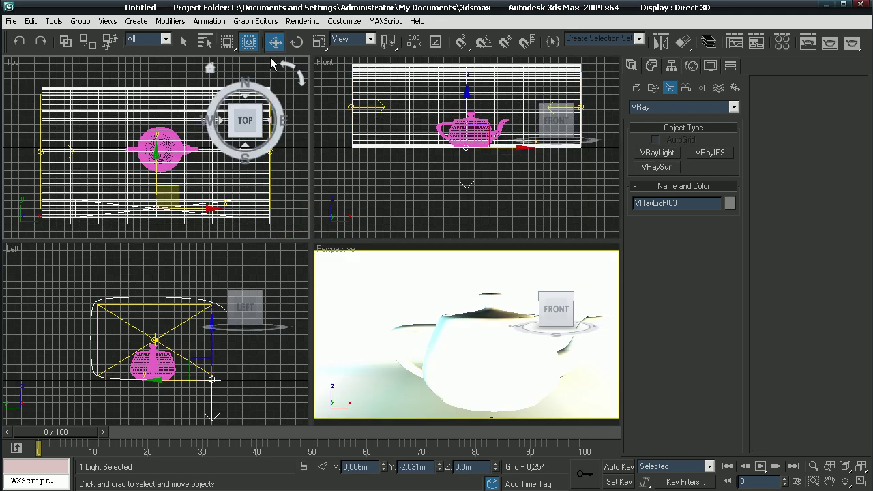
right_click(236, 381)
key(alt+w)
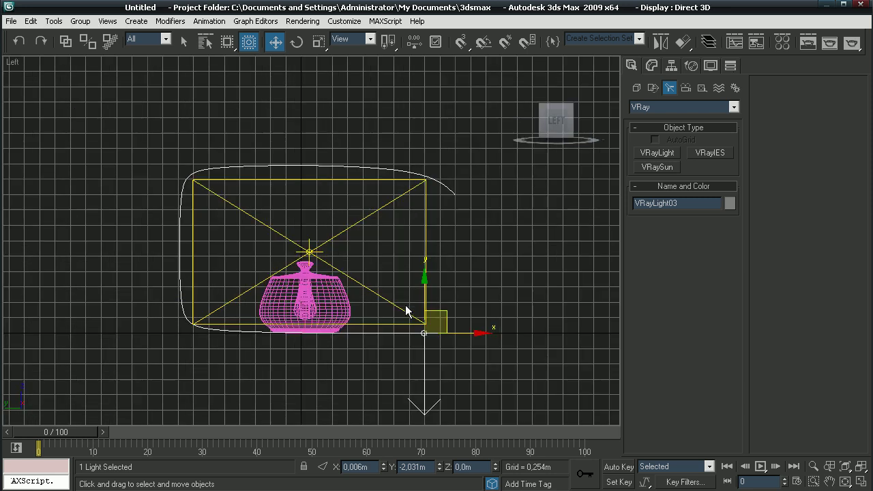
drag(423, 289, 432, 216)
drag(486, 261, 318, 72)
click(297, 42)
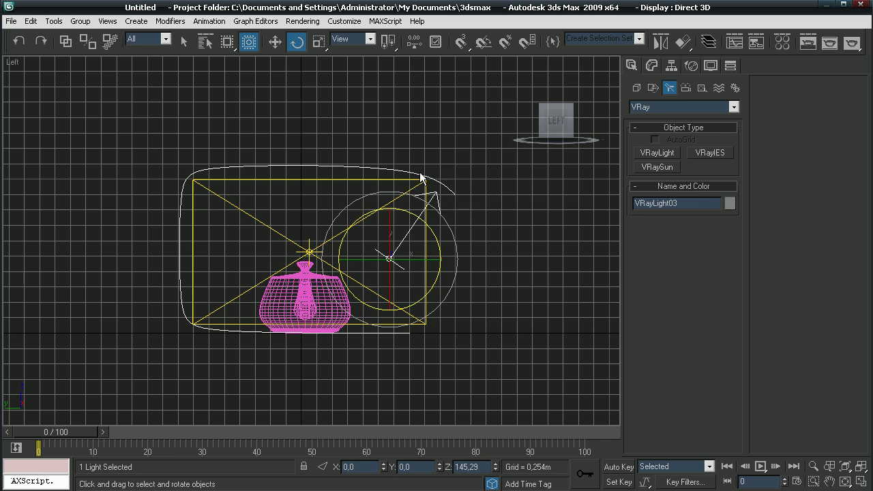
drag(424, 217, 416, 209)
- Change VRayLight03's colour to a pale cyan
key(w)
click(651, 65)
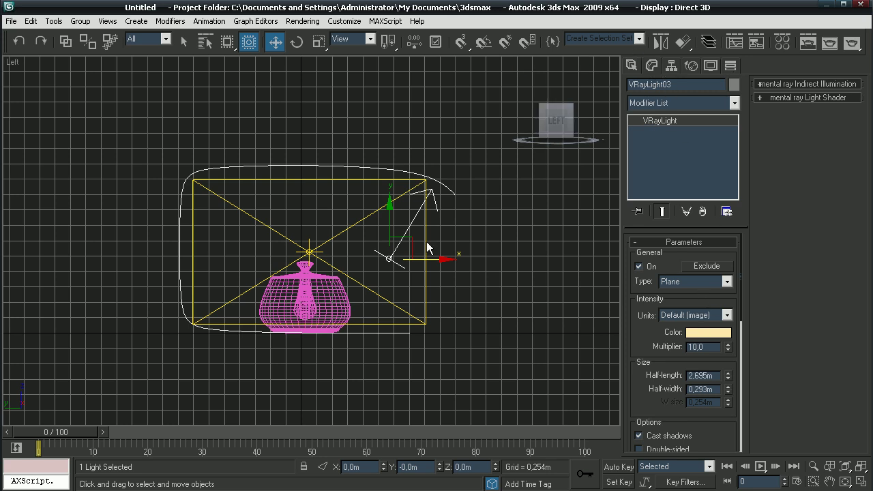
click(702, 333)
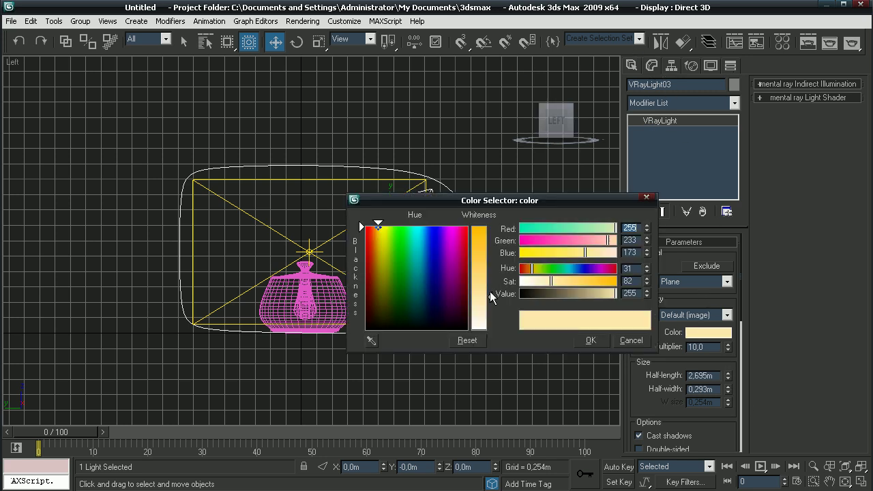
drag(412, 225, 416, 224)
drag(491, 296, 490, 313)
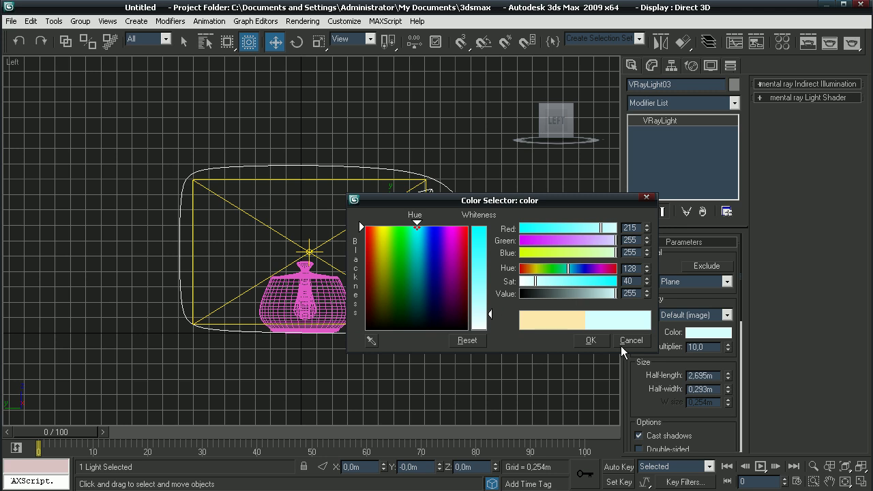
click(590, 340)
- Set its multiplier to 5, nudge it slightly lower, and restore the four-view layout
double_click(694, 347)
text(5)
drag(410, 241, 400, 249)
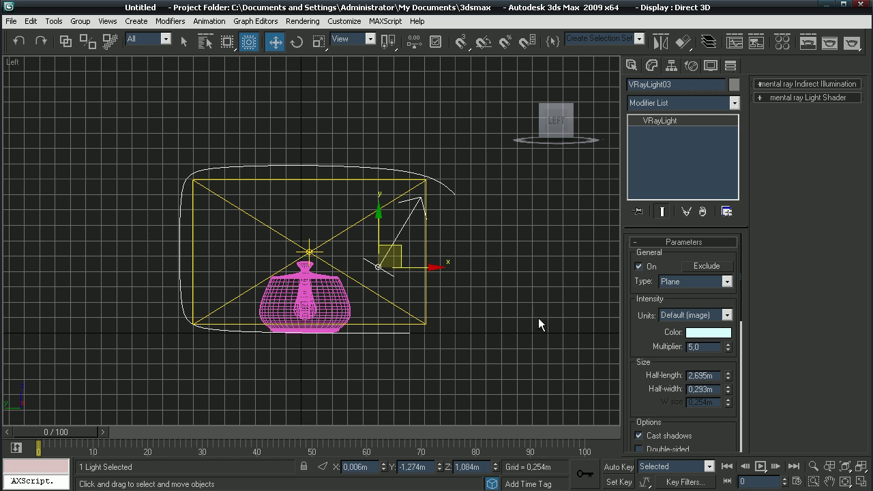
click(538, 318)
key(alt+w)
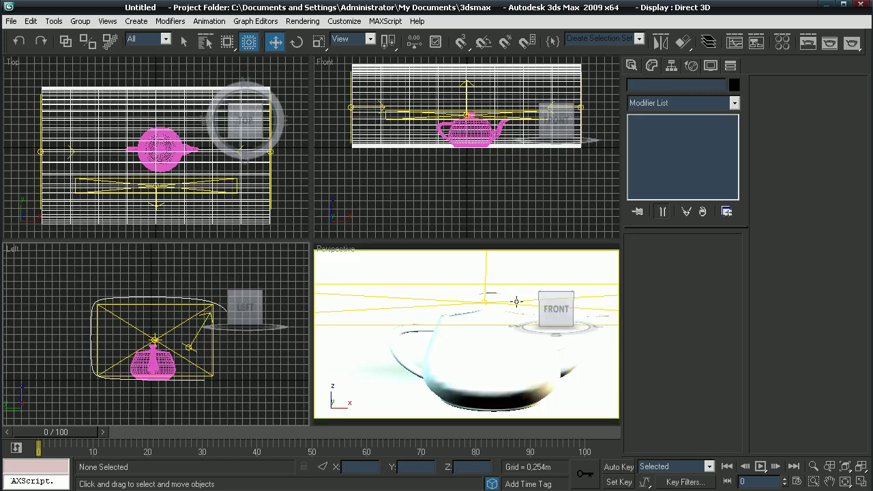
click(495, 348)
key(alt+w)
middle_drag(463, 303, 436, 283)
key(alt+w)
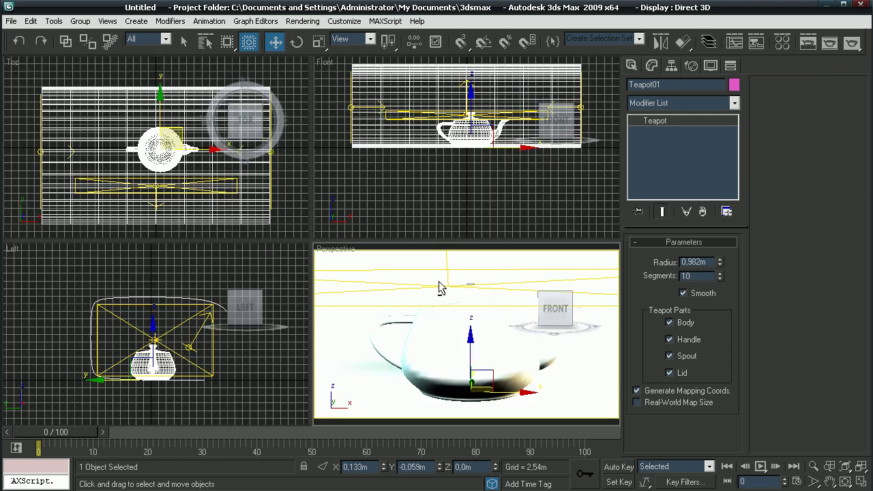
click(558, 373)
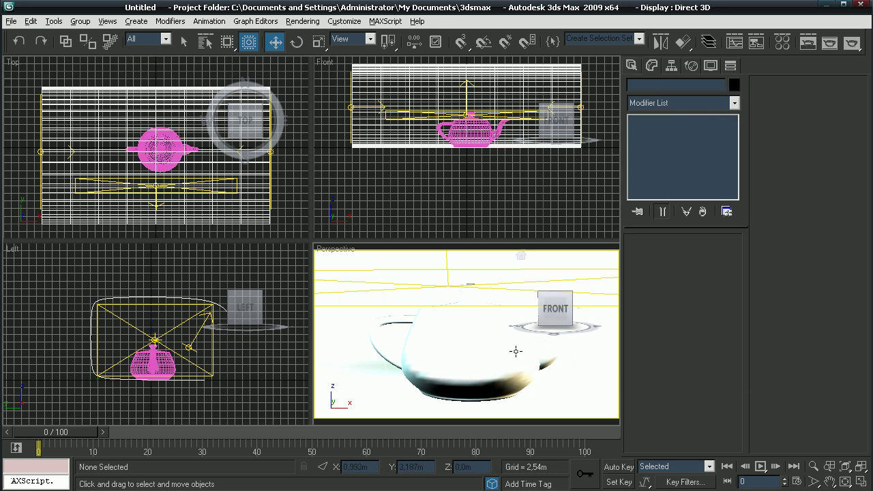
key(alt+w)
click(415, 200)
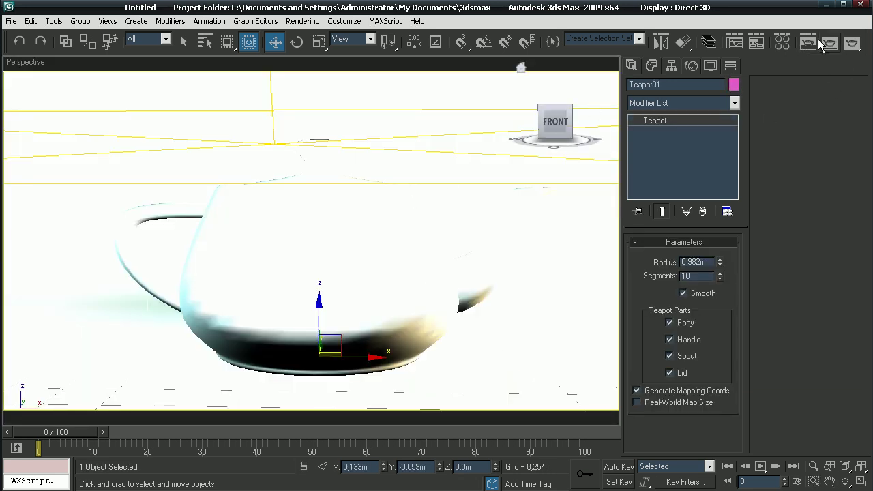
click(853, 43)
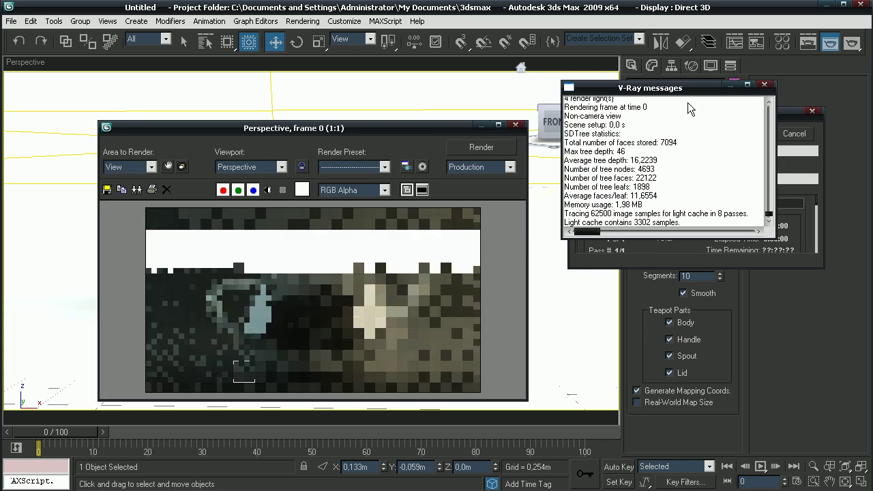
click(795, 131)
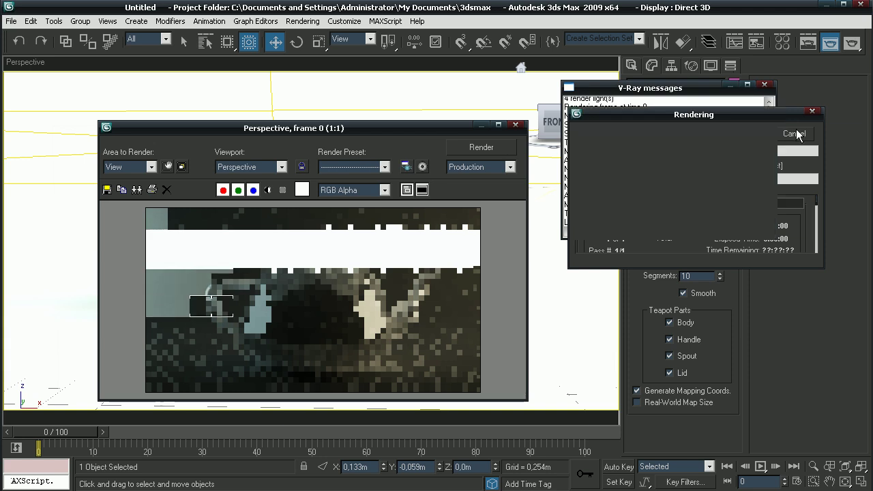
click(515, 125)
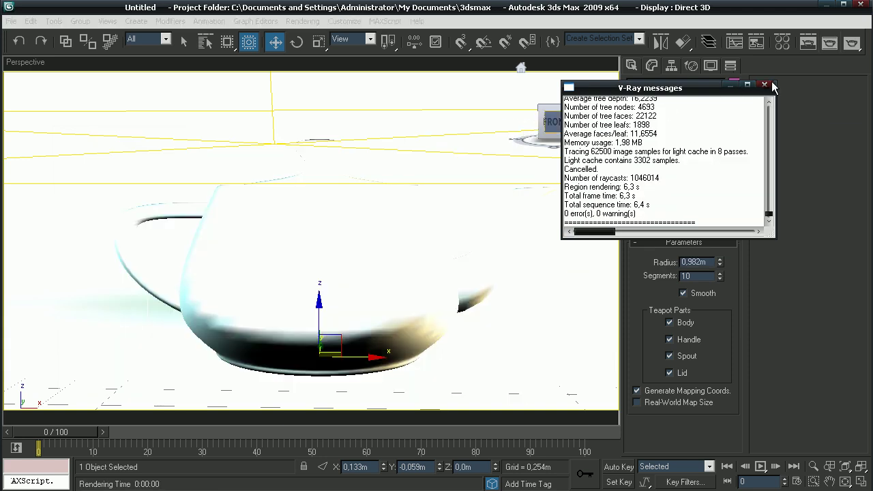
click(764, 85)
key(alt+w)
click(459, 236)
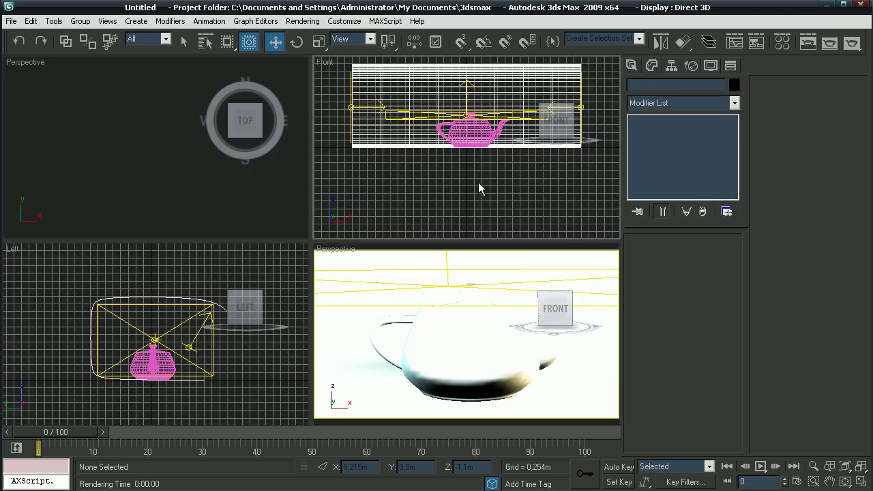
click(115, 116)
key(t)
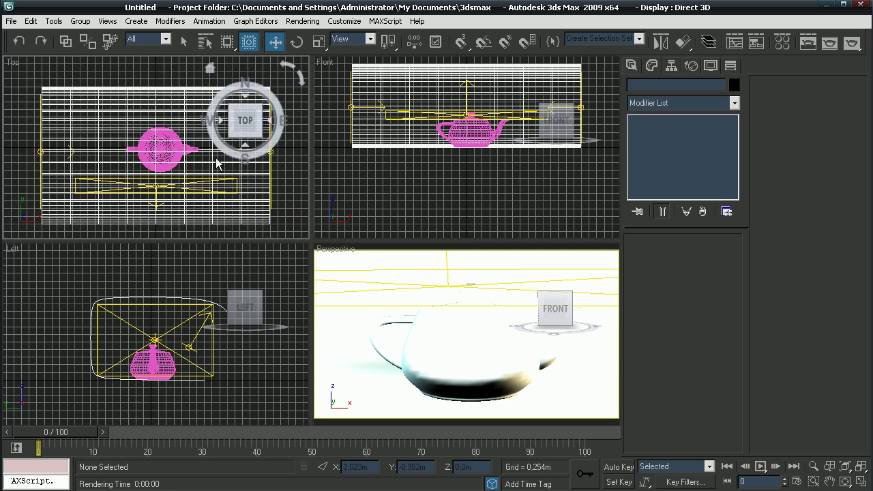
- Tick Invisible on VRayLight01, check VRayLight03, deselect, and maximize the Perspective view
click(271, 161)
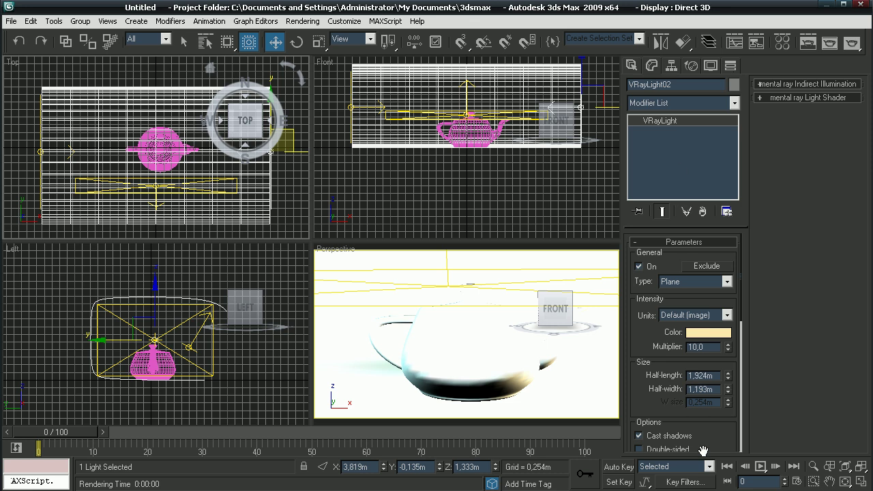
scroll(706, 438, down, 5)
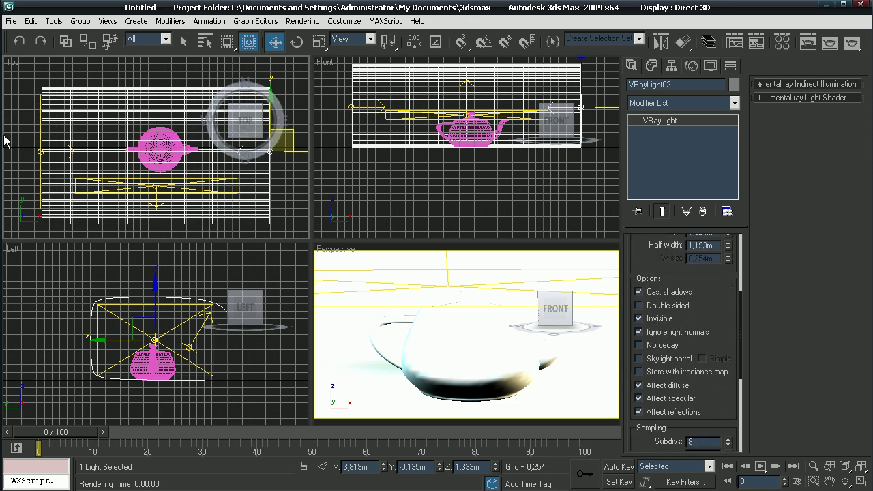
click(39, 150)
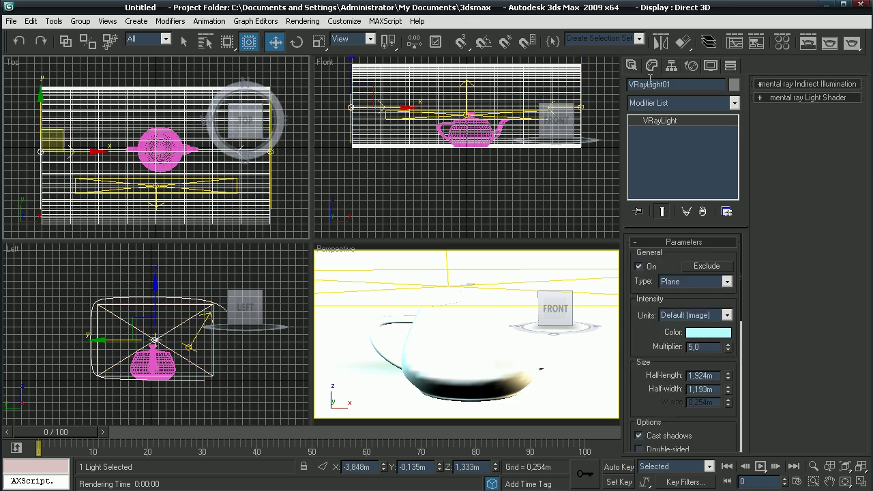
drag(713, 450, 678, 302)
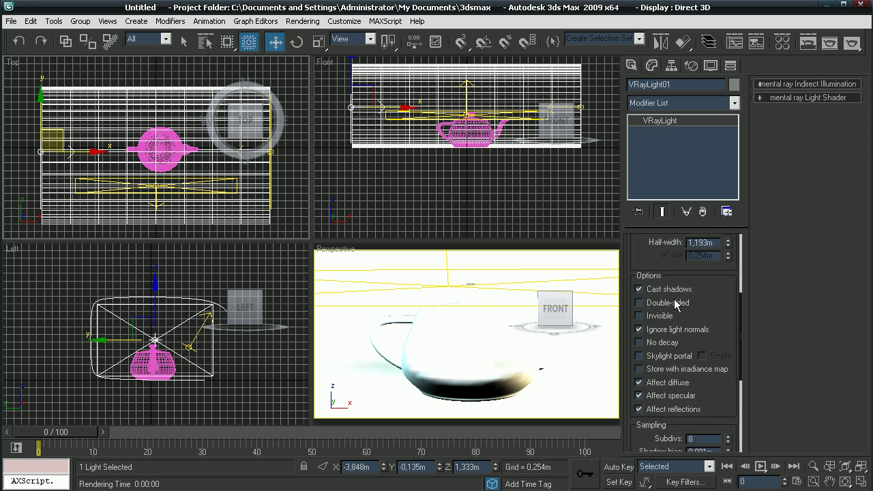
click(639, 316)
click(187, 344)
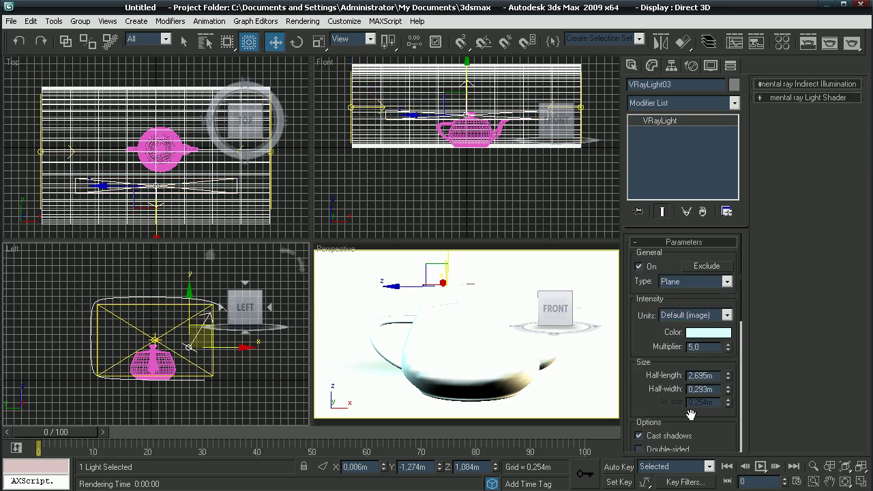
scroll(638, 378, down, 5)
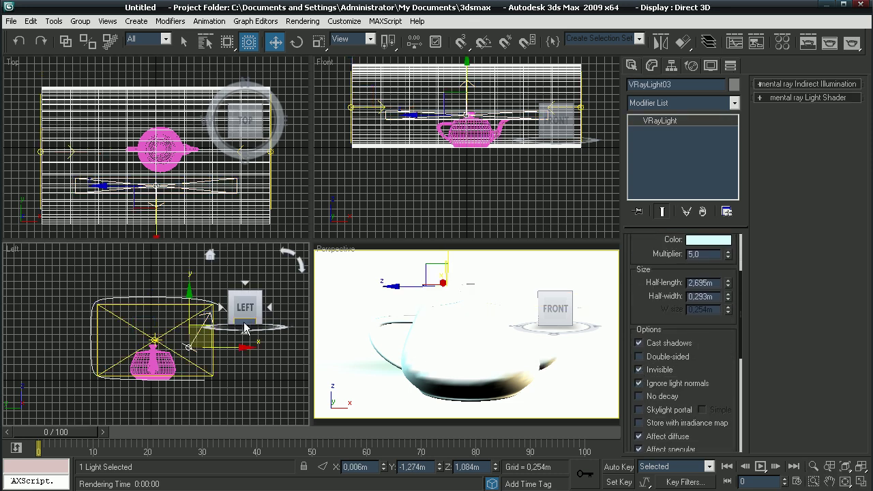
click(535, 393)
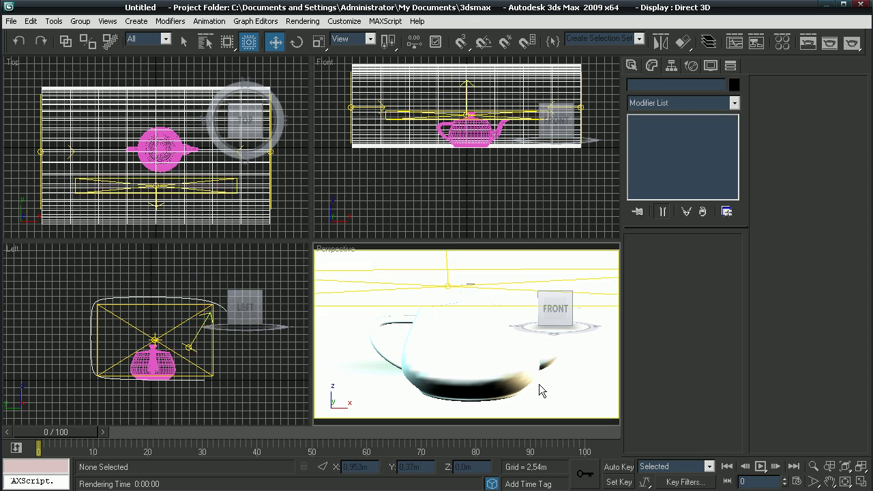
key(alt+w)
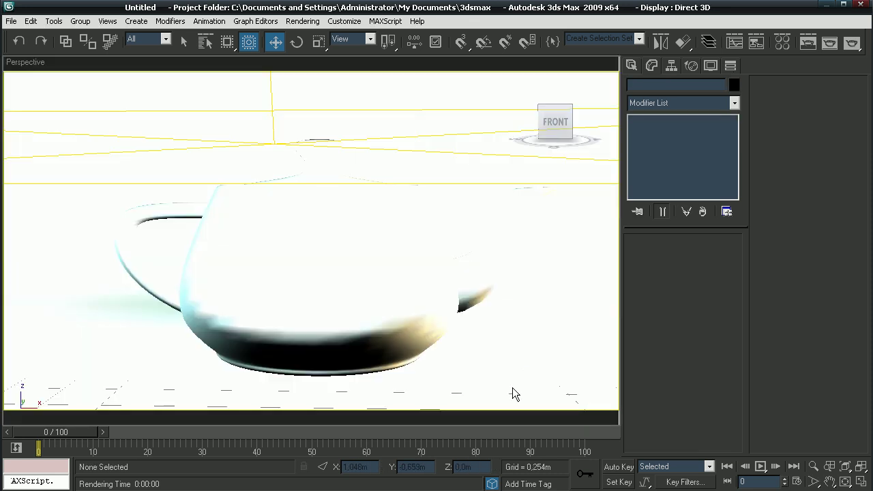
- Render the Perspective view with V-Ray, finishing in 23.5 s
click(852, 42)
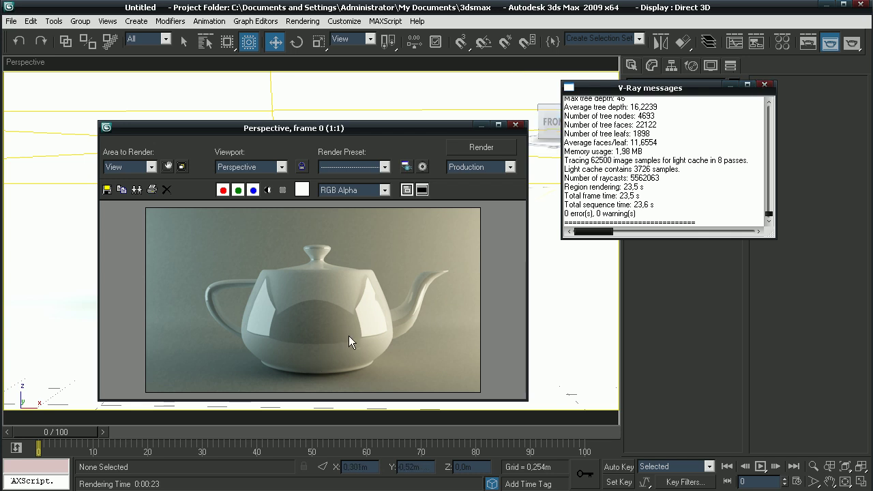
- Close the render windows, set the Environment background colour to white, and render again
click(763, 85)
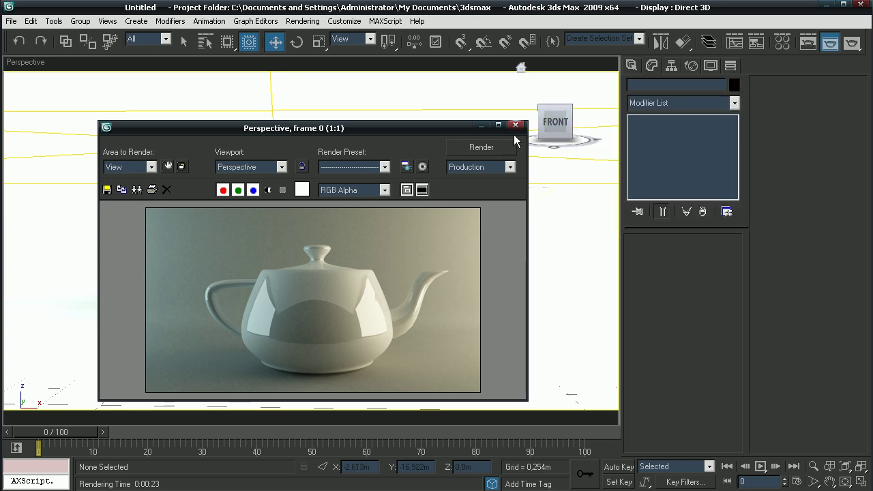
click(516, 125)
click(302, 21)
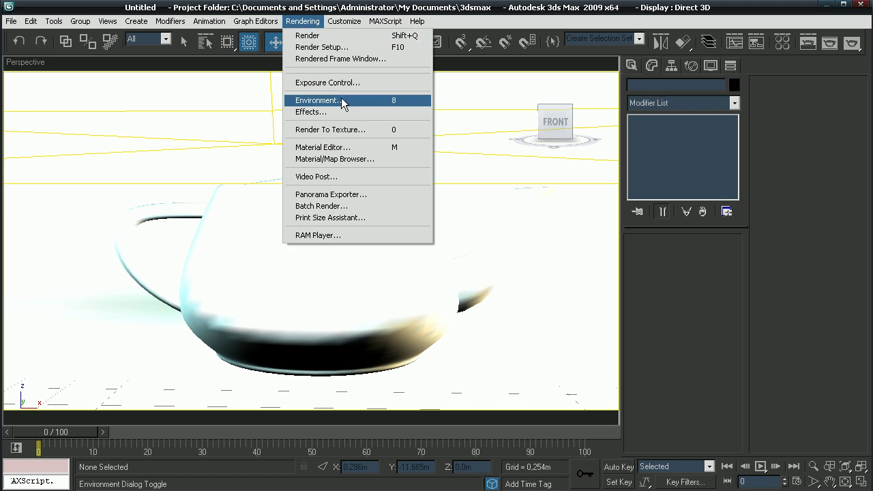
click(332, 101)
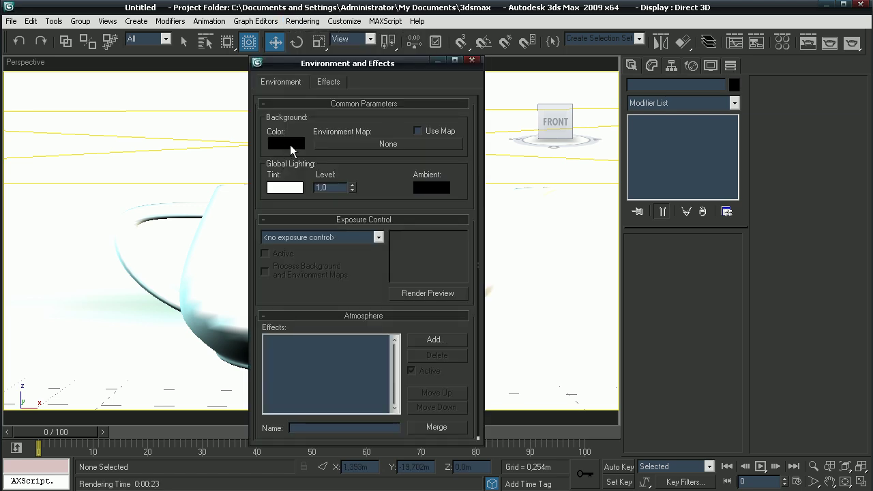
click(286, 143)
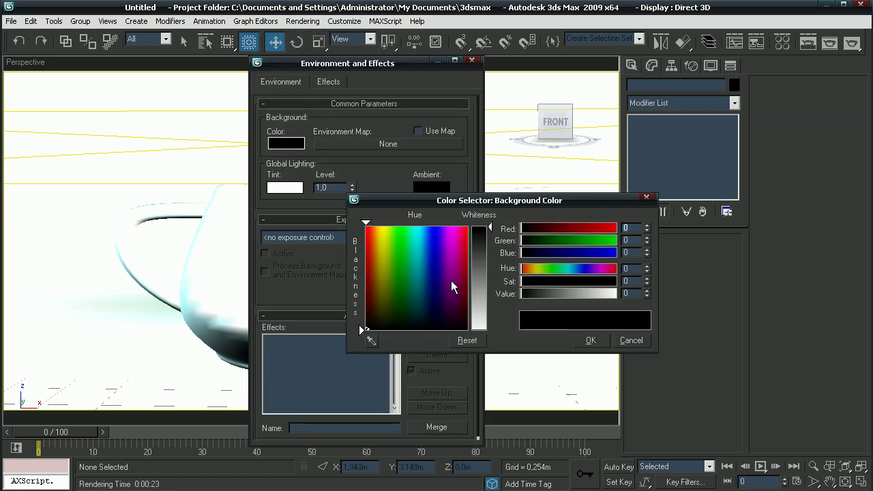
drag(485, 313, 485, 330)
click(590, 340)
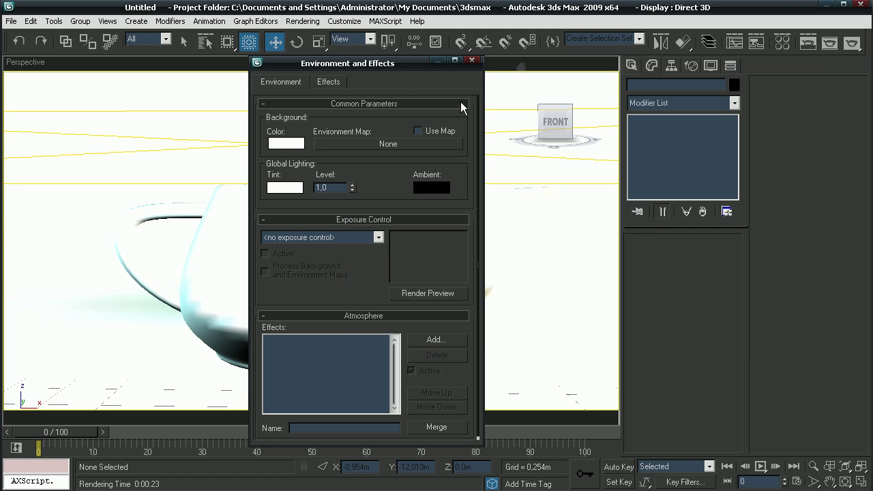
click(472, 60)
click(851, 42)
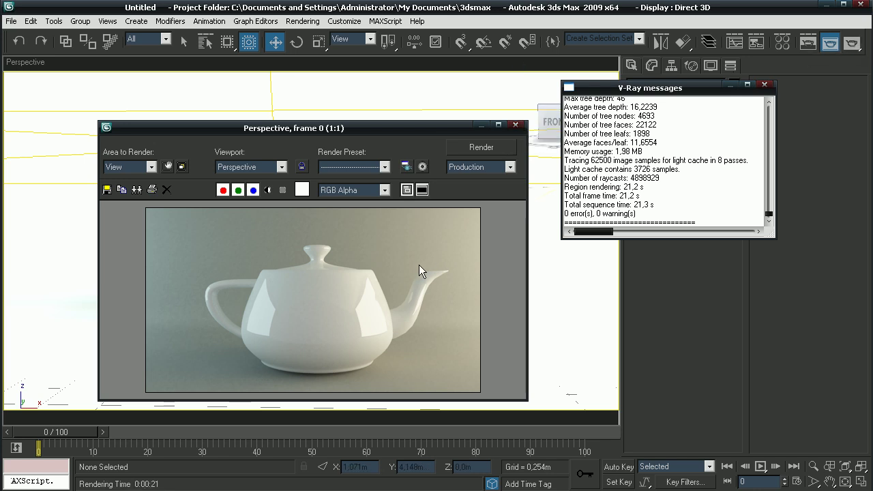
- Cancel a started render and bring up the Indirect illumination tab in Render Setup
click(851, 44)
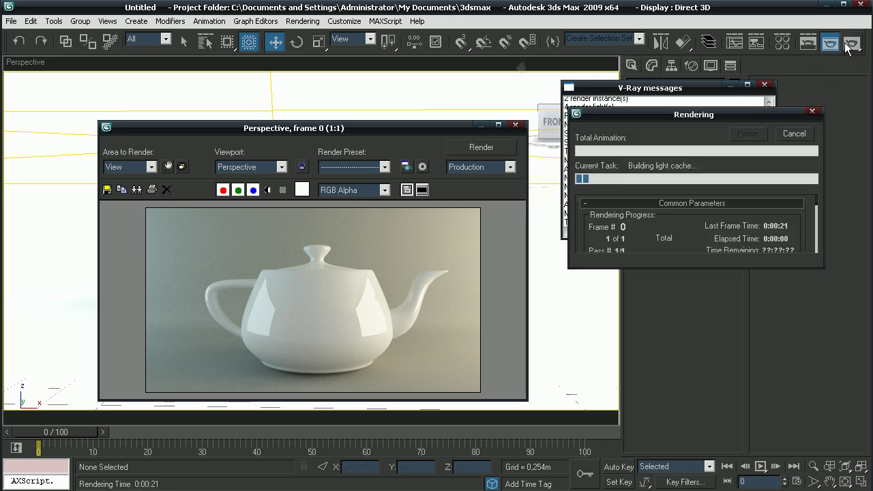
click(793, 133)
click(807, 42)
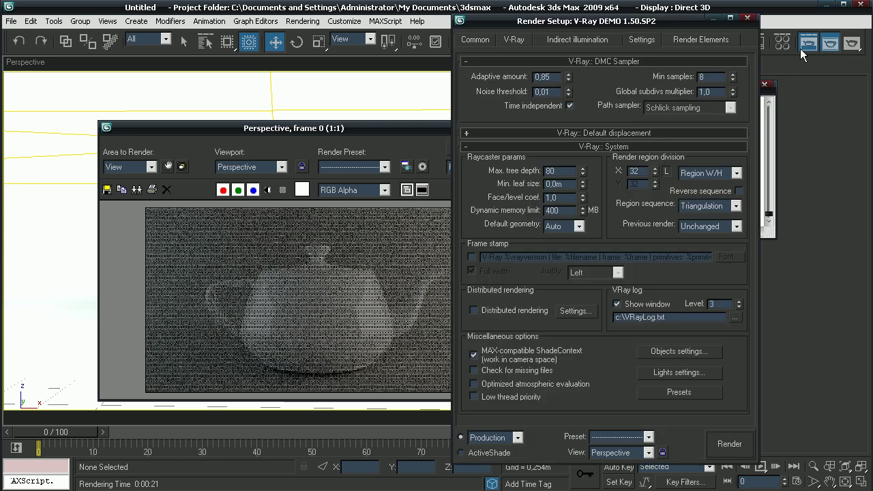
click(666, 60)
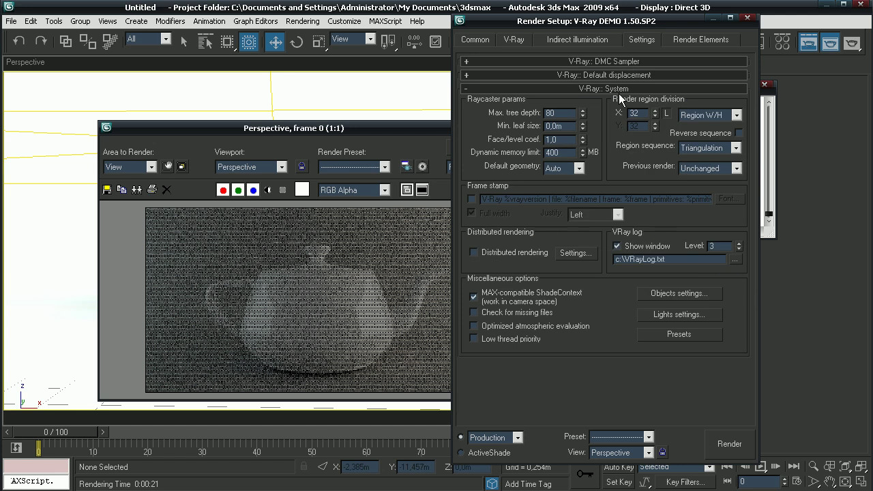
click(619, 89)
click(594, 41)
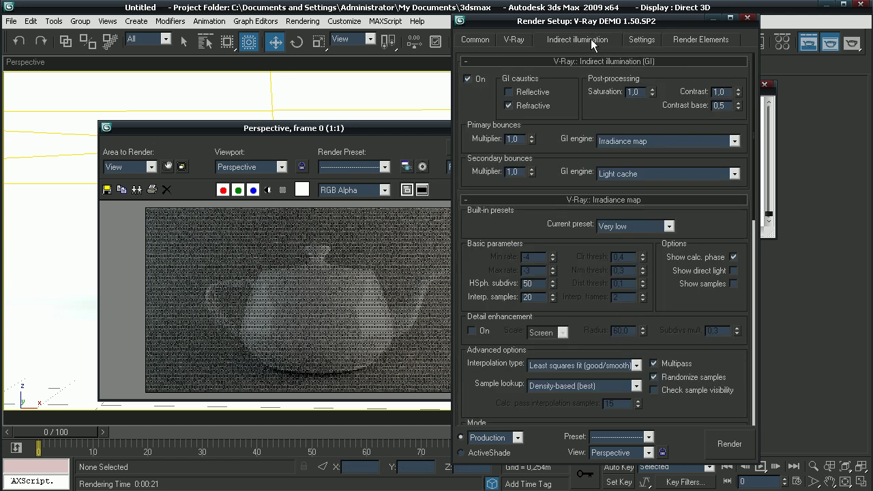
drag(617, 351, 602, 21)
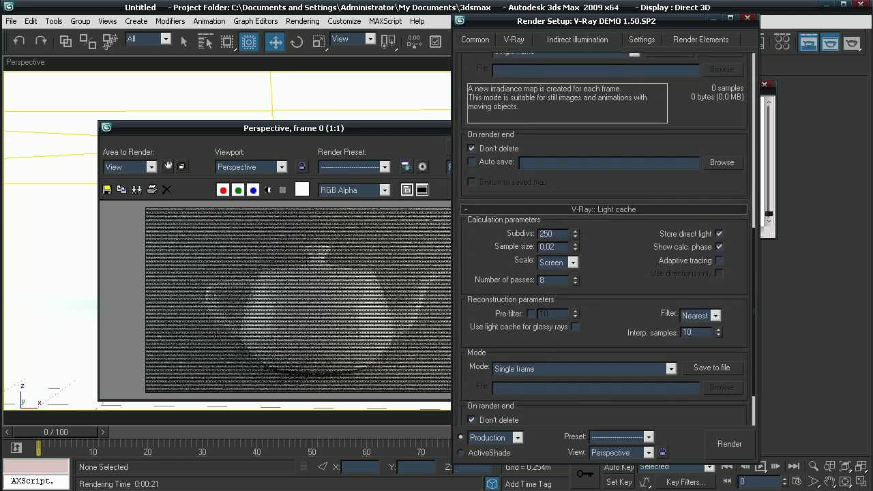
- Set Light cache Subdivs to 1000 and render the teapot again
double_click(546, 231)
text(1000)
key(Return)
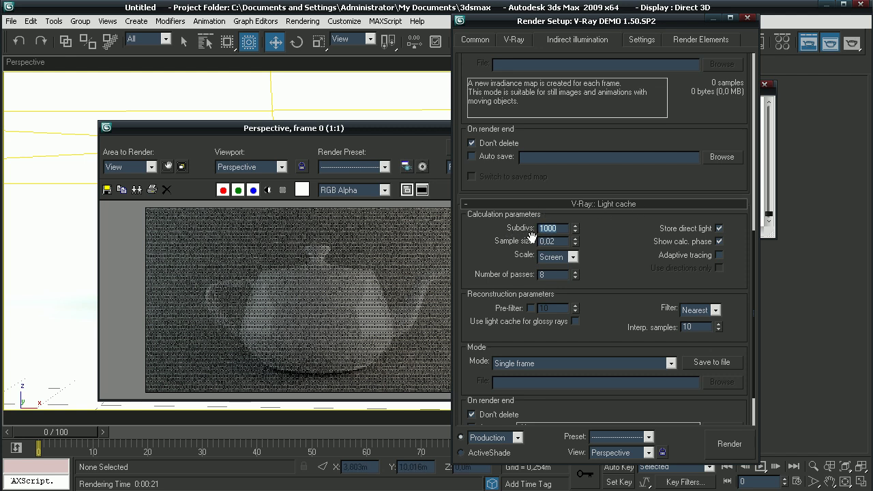
click(414, 148)
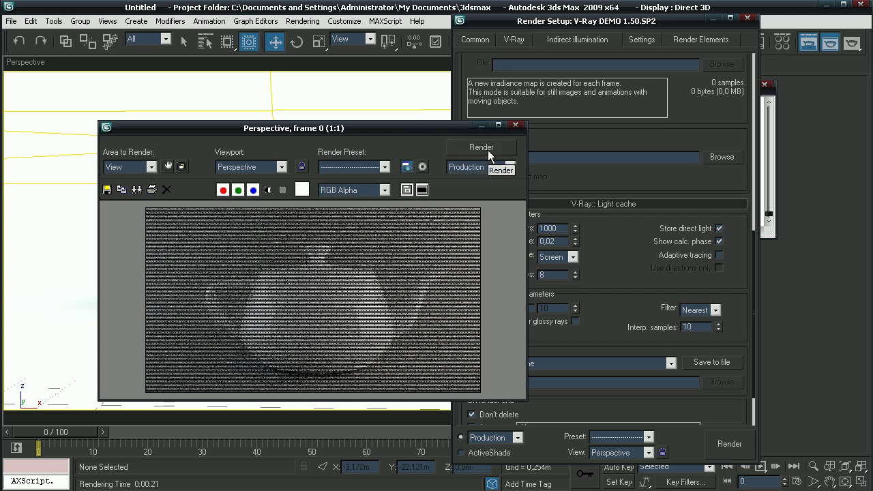
click(487, 150)
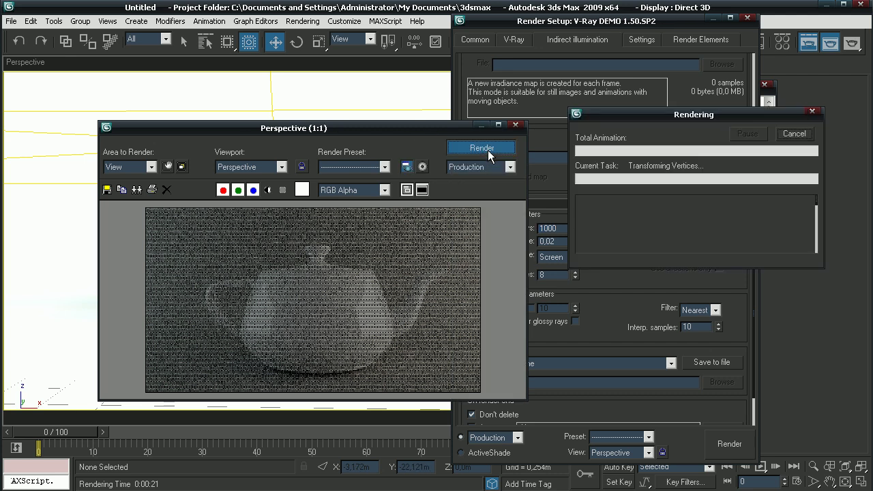